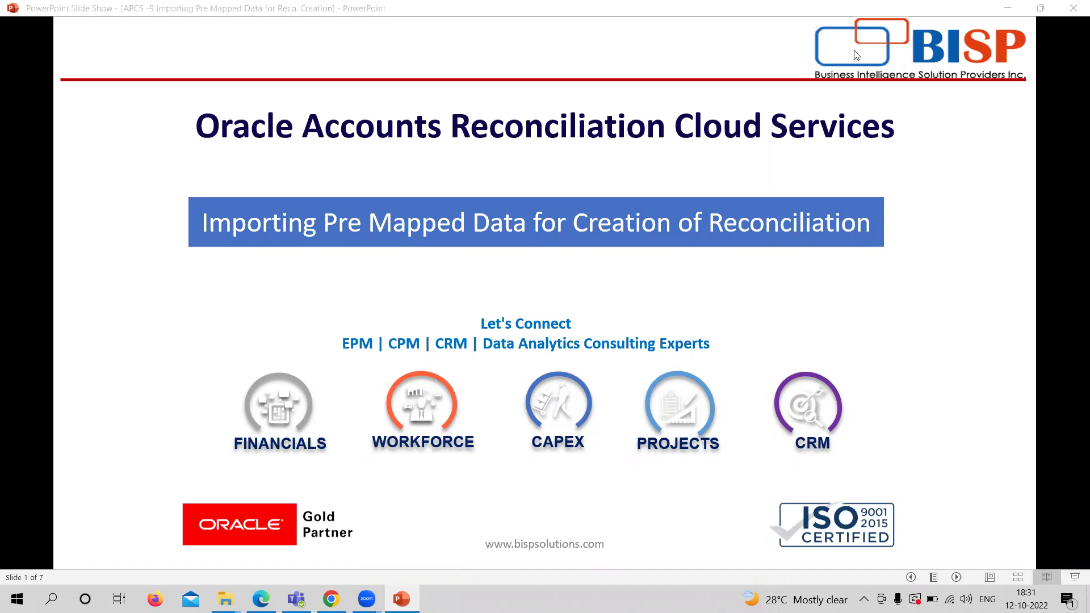
# Step: Present the slides on importing pre-mapped balances, then bring up the Account Reconciliation home page
pyautogui.click(935, 255)
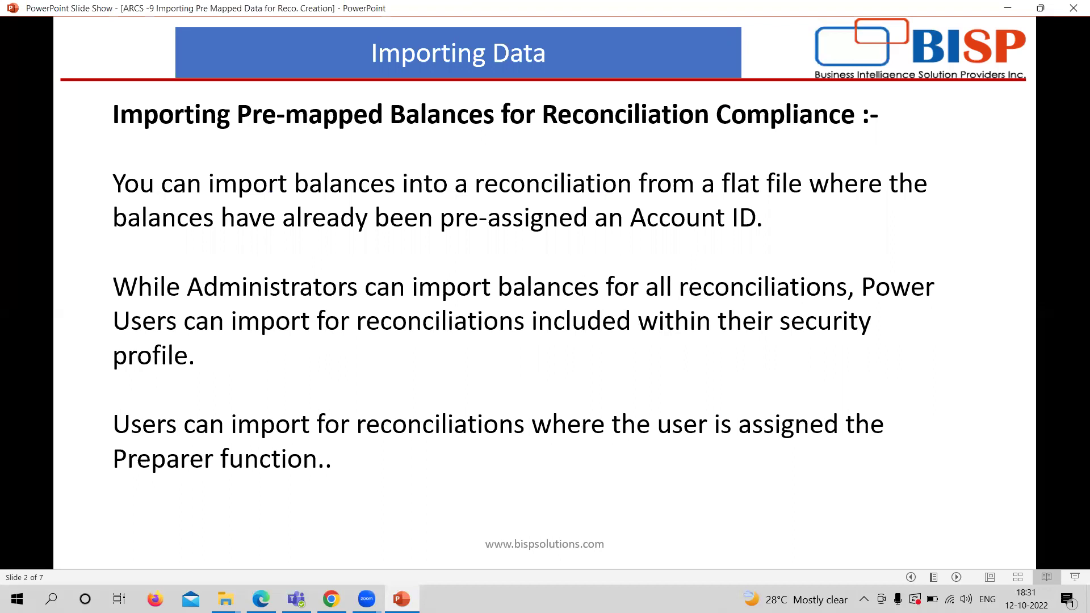
pyautogui.press('Right')
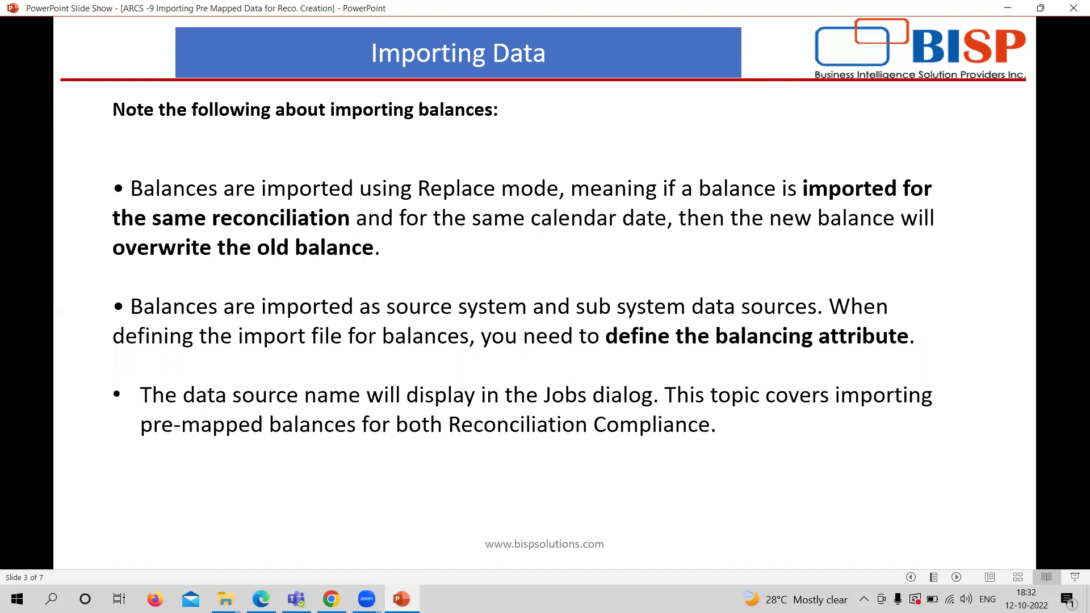
pyautogui.click(332, 598)
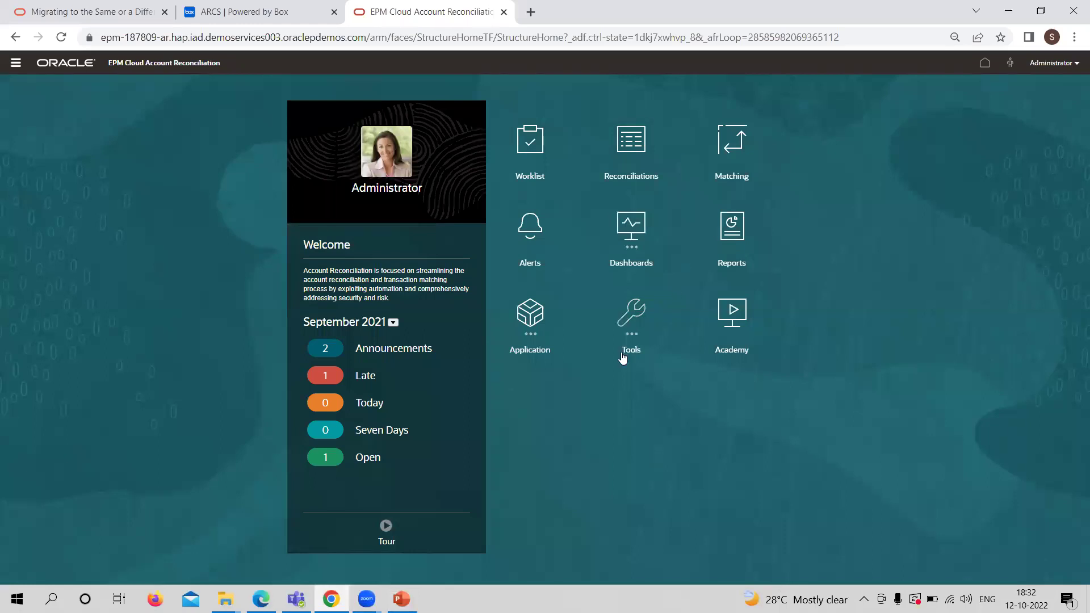
# Step: Set the October 2021 period to Open in the Periods list and reach its pre-mapped balances import
pyautogui.click(533, 328)
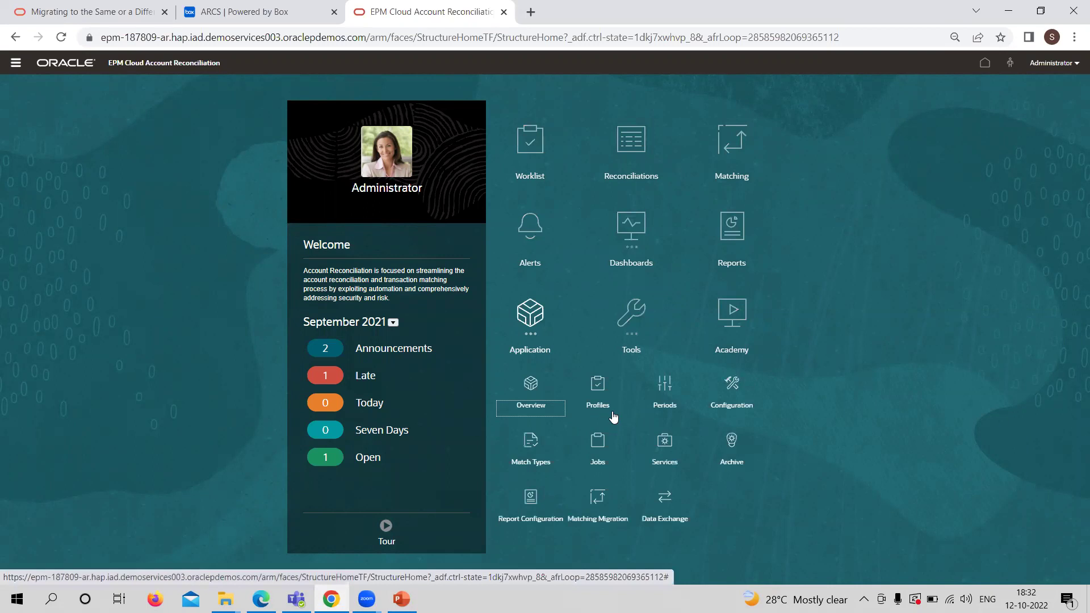
pyautogui.click(665, 388)
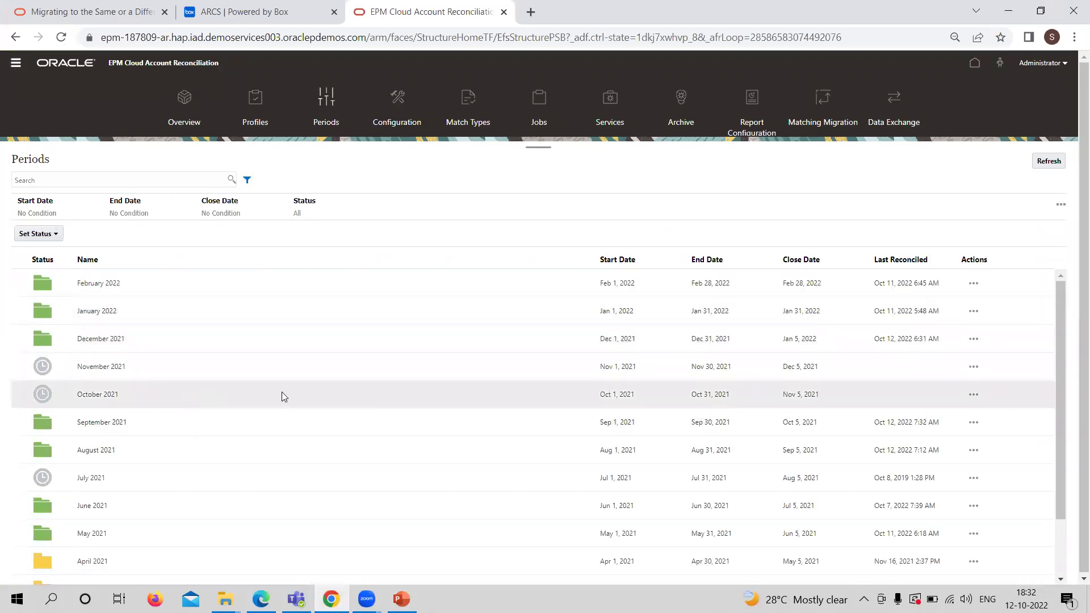
pyautogui.click(973, 394)
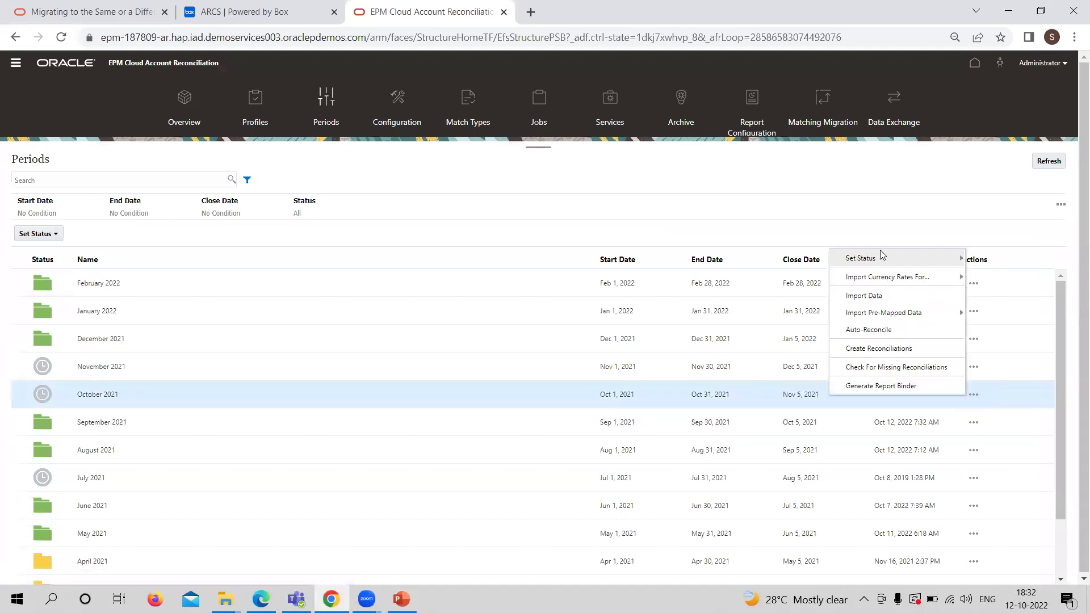
pyautogui.moveTo(860, 258)
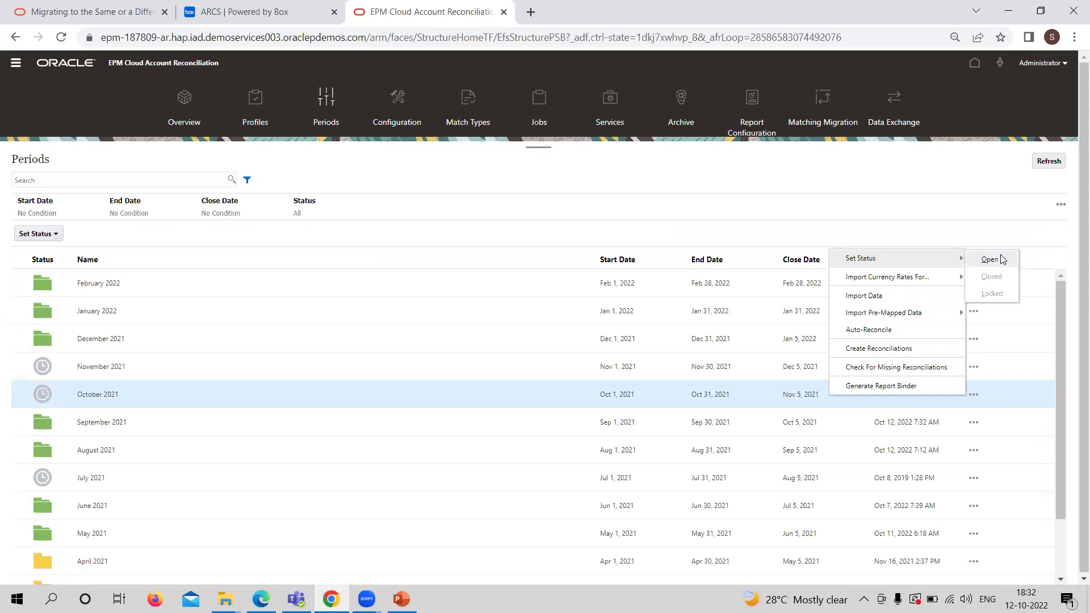
pyautogui.click(990, 259)
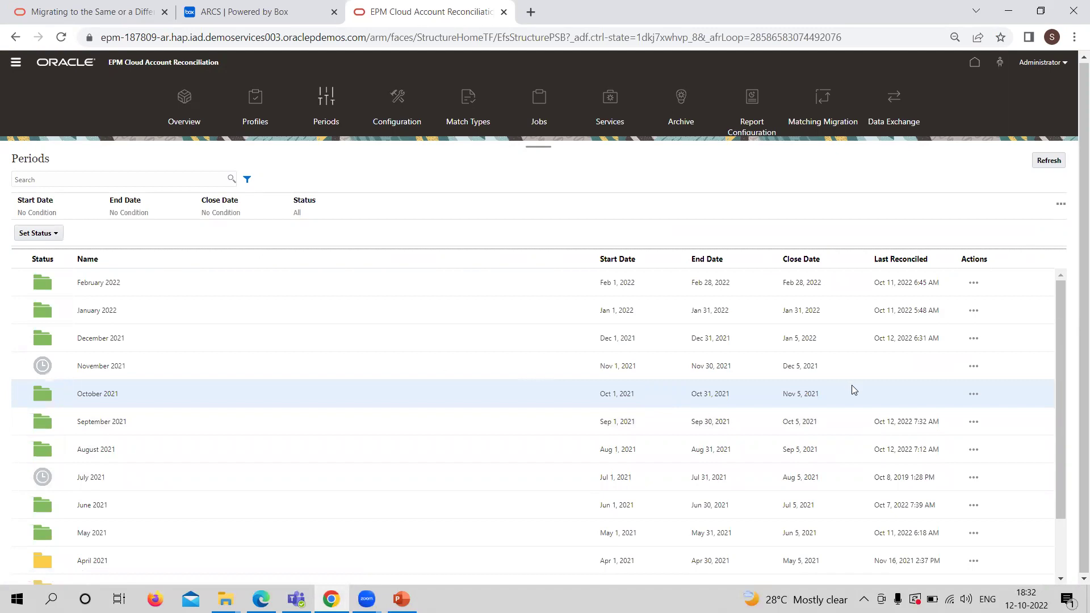
pyautogui.click(975, 396)
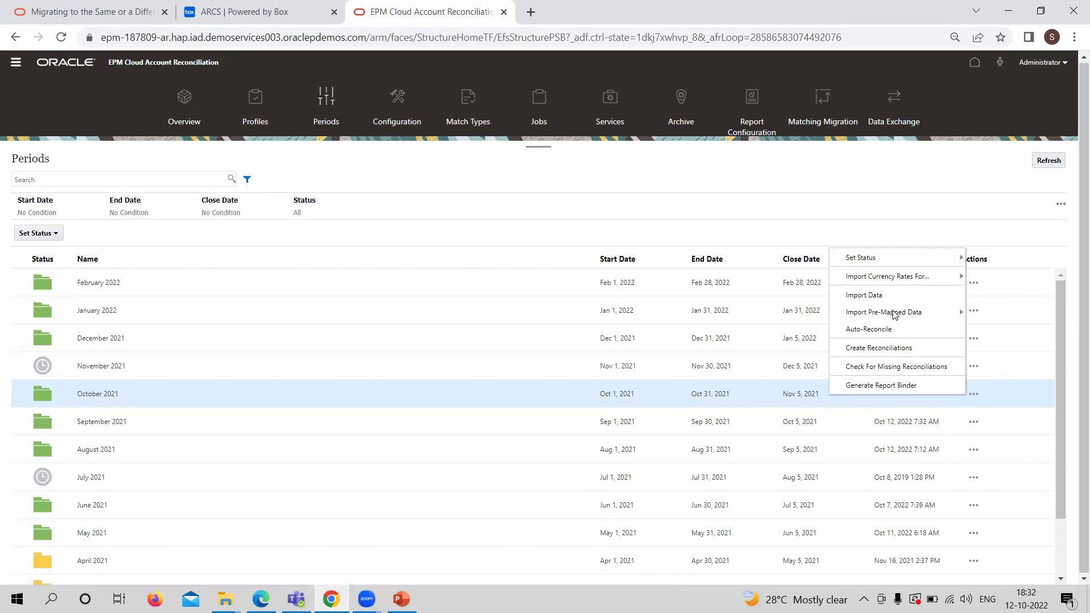
pyautogui.moveTo(883, 312)
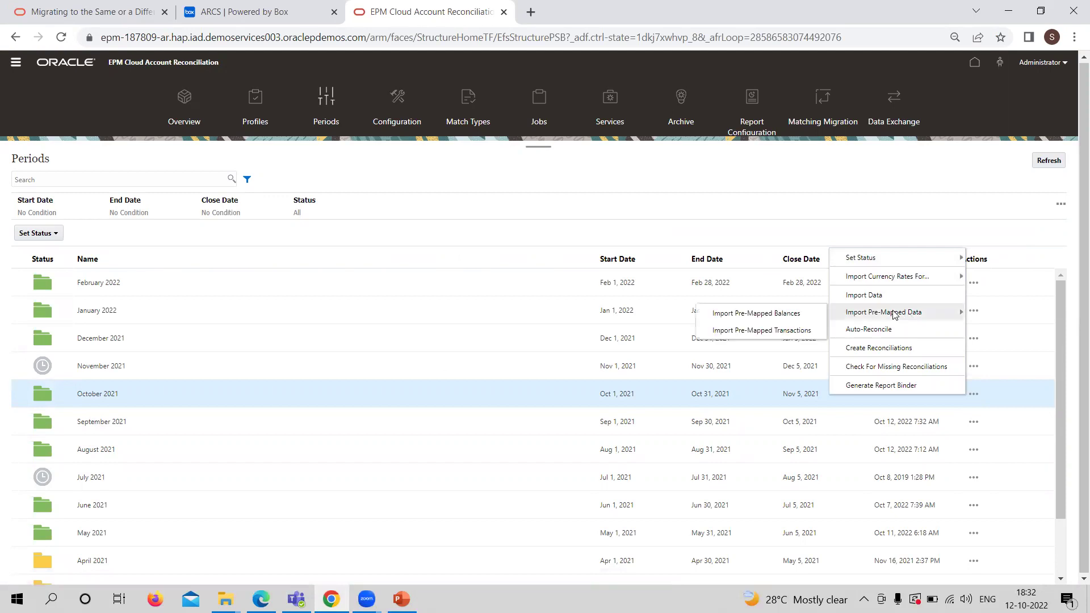
# Step: Choose 303-ARGL(SOURCE SYSTEM).csv from the Reco folder for the October 2021 pre-mapped balances import
pyautogui.click(788, 313)
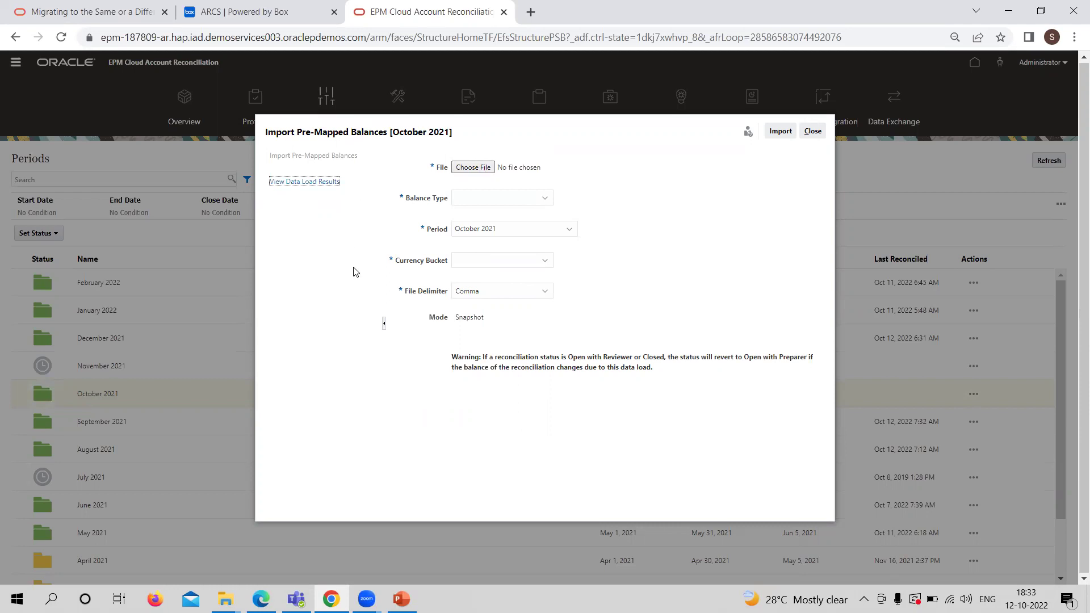
pyautogui.click(474, 166)
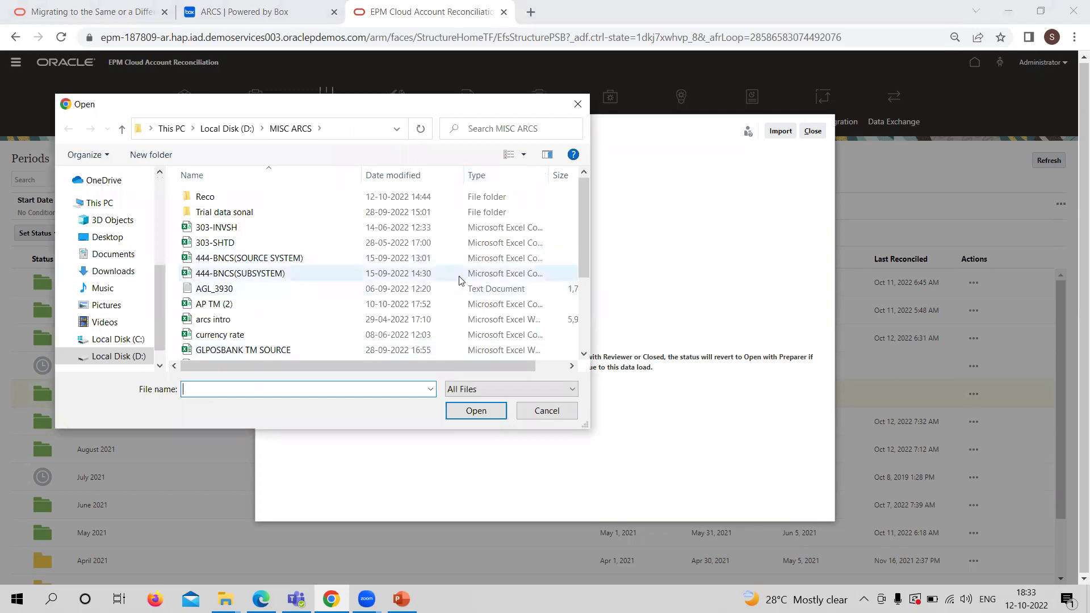
pyautogui.doubleClick(239, 198)
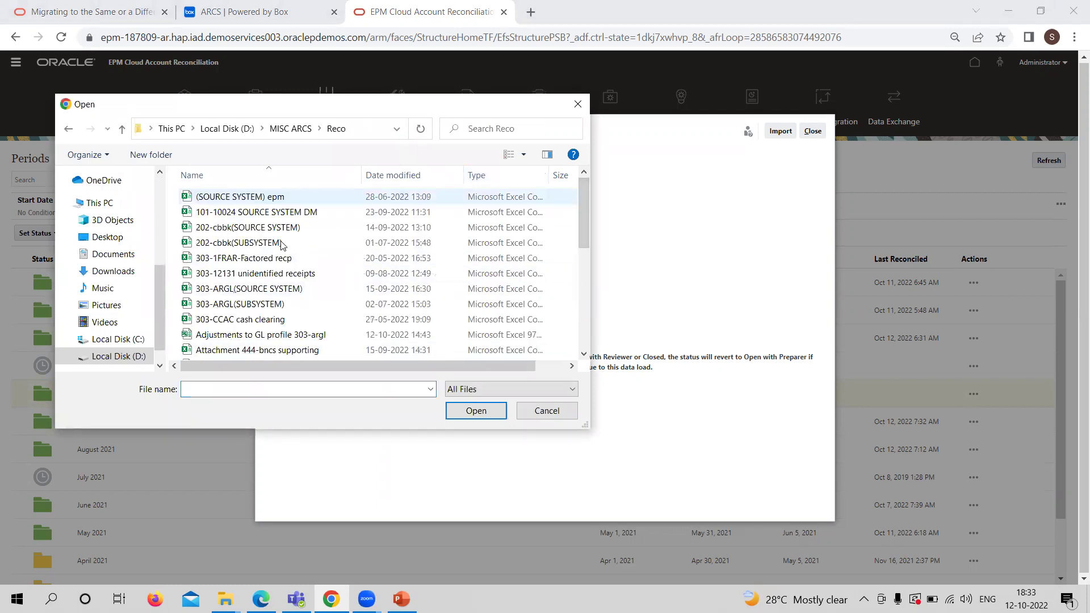
pyautogui.click(260, 289)
pyautogui.doubleClick(260, 289)
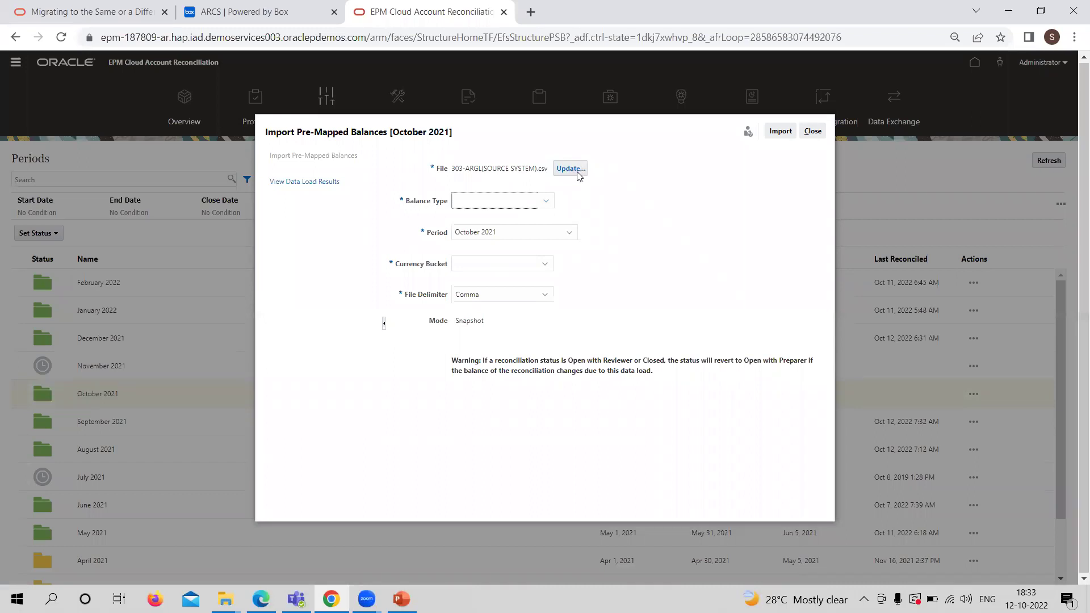
# Step: Import the file as Source System balances in the Functional currency bucket
pyautogui.click(548, 205)
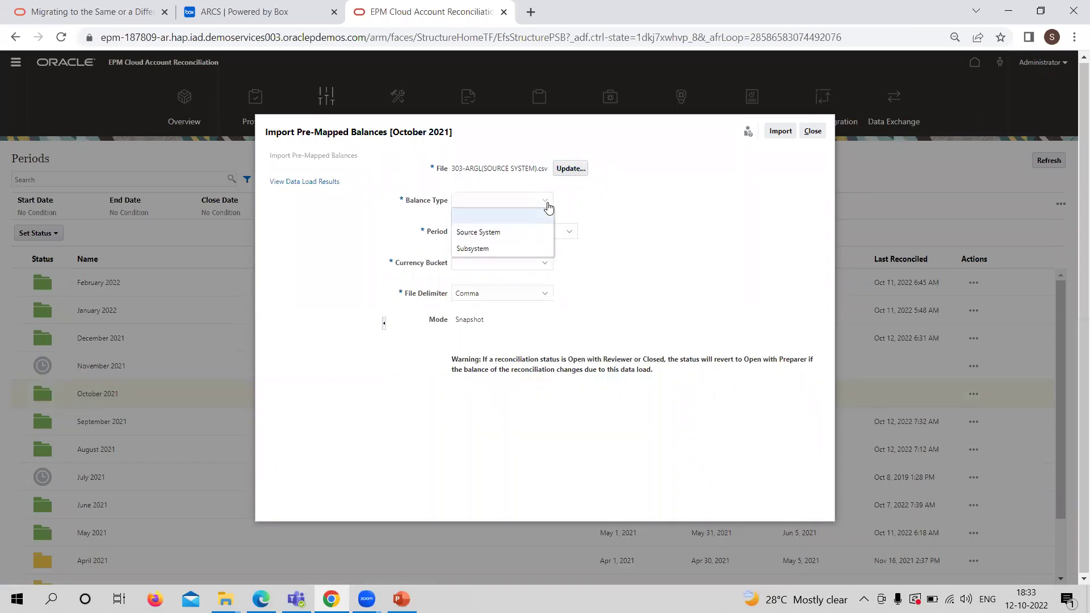
pyautogui.click(526, 233)
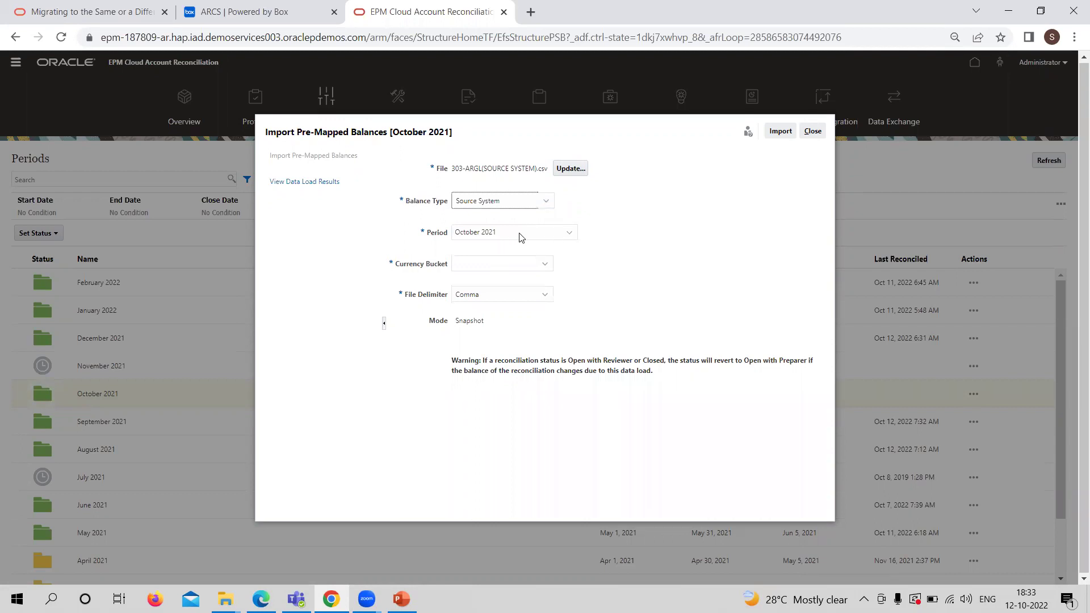
pyautogui.click(519, 265)
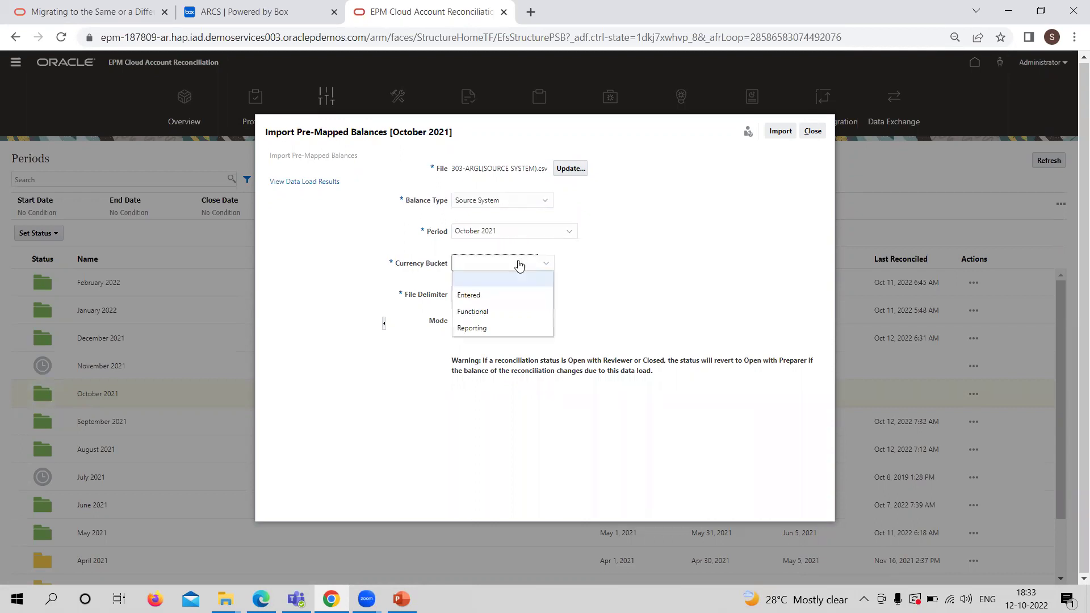
pyautogui.click(506, 312)
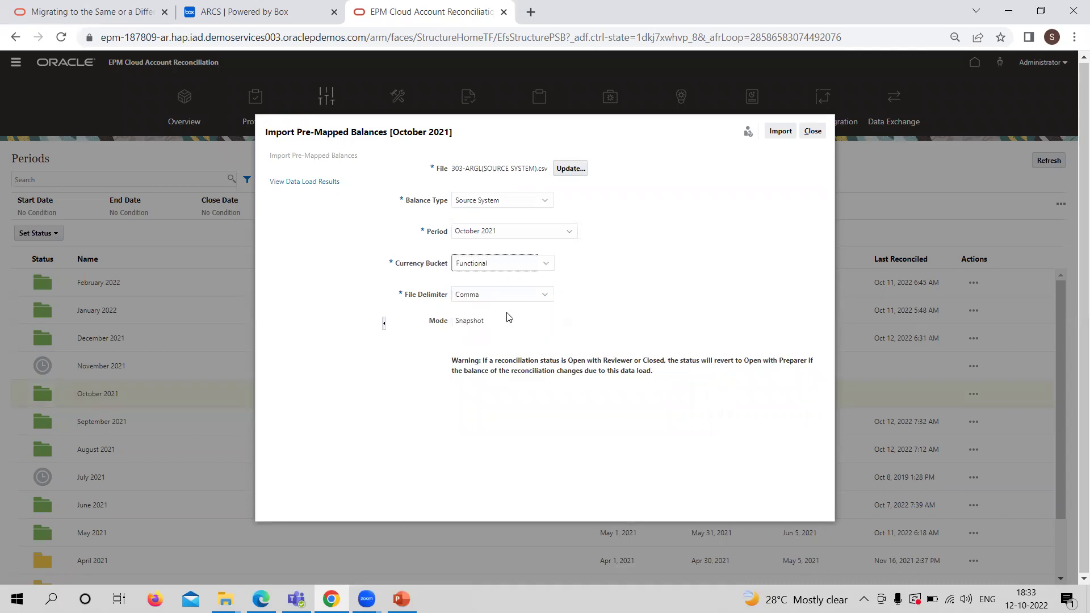
pyautogui.click(780, 131)
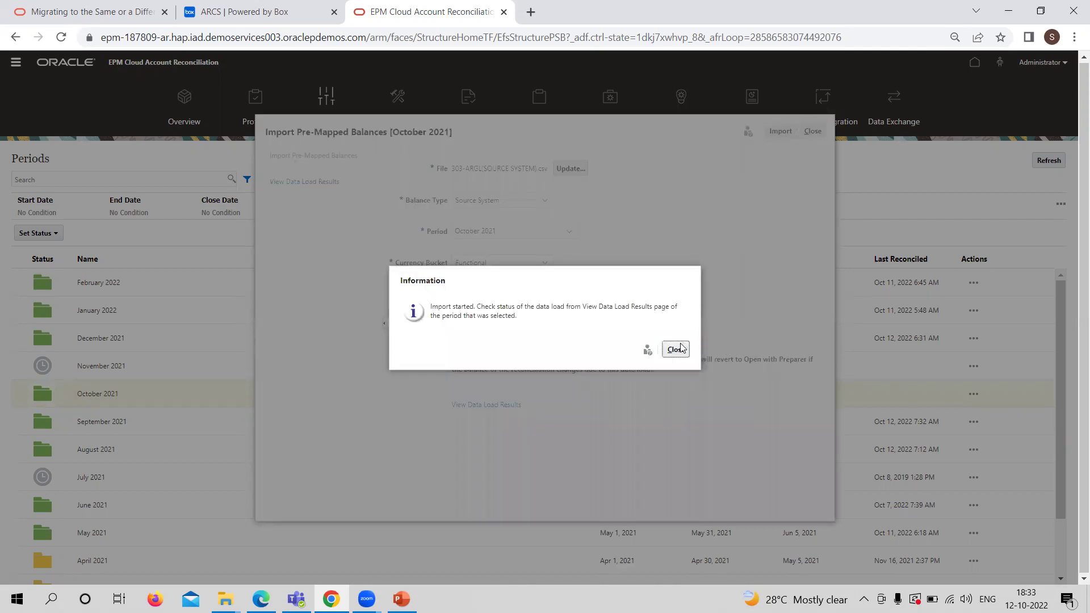
pyautogui.click(676, 349)
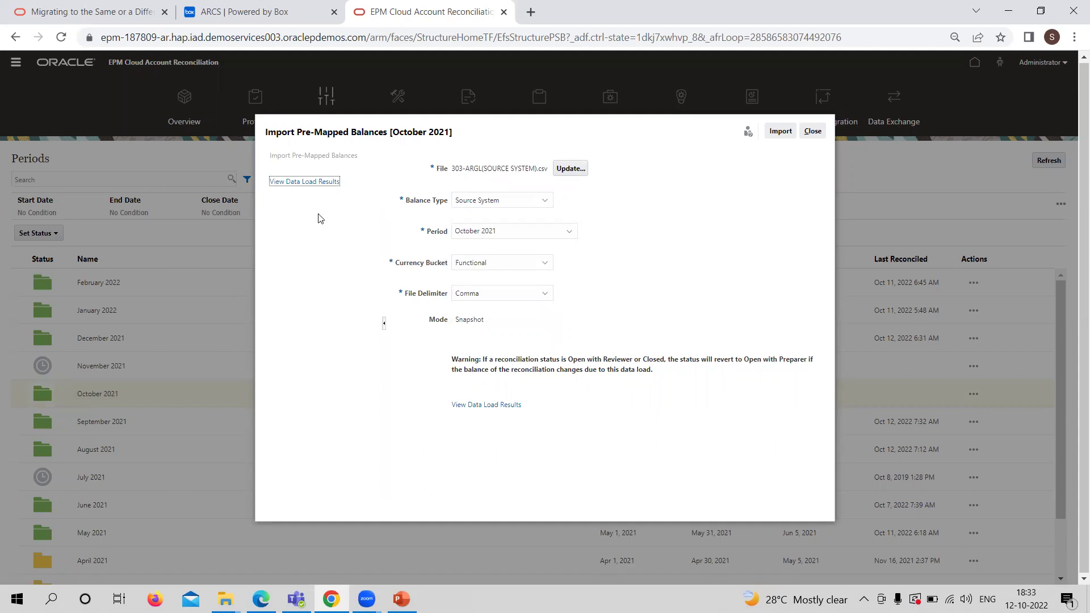
# Step: Confirm the source system load completed in the data load results, then return to a blank import form
pyautogui.click(296, 182)
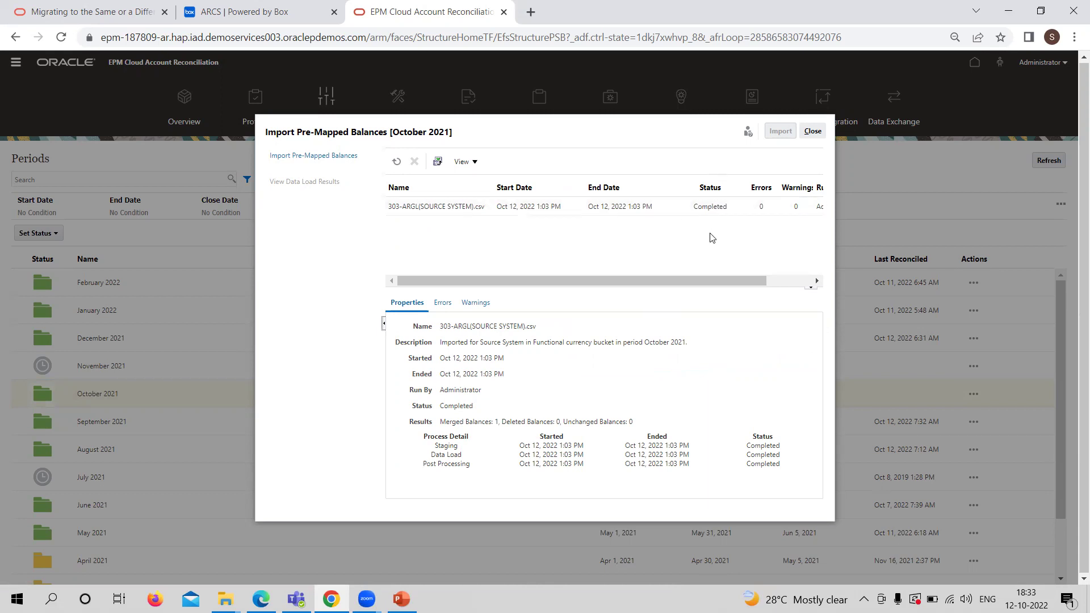
pyautogui.click(322, 156)
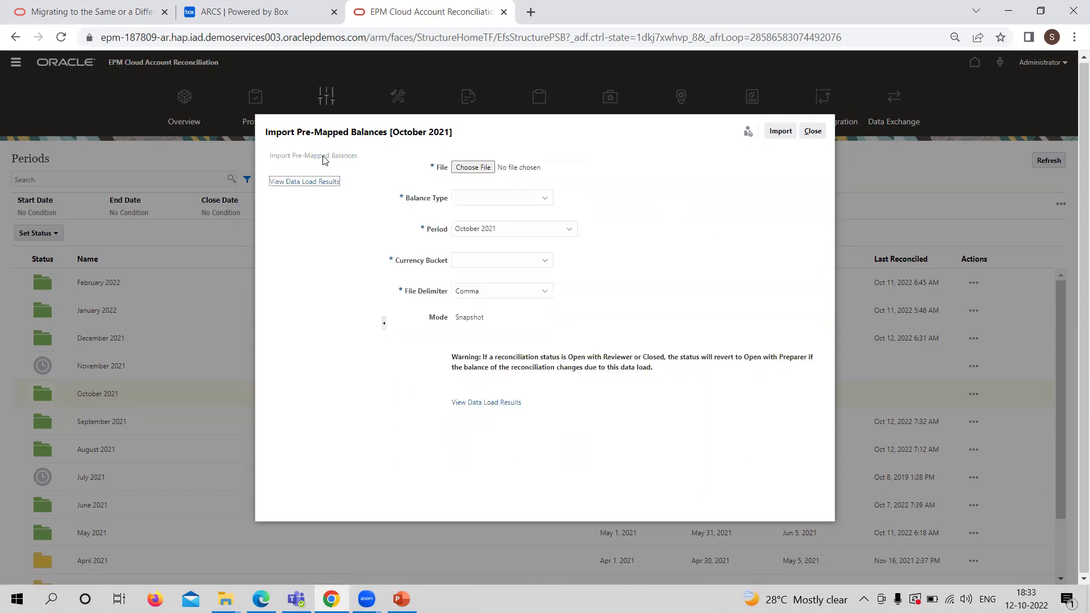
# Step: Attach 303-ARGL(SUBSYSTEM).csv to the October 2021 balances import
pyautogui.click(473, 167)
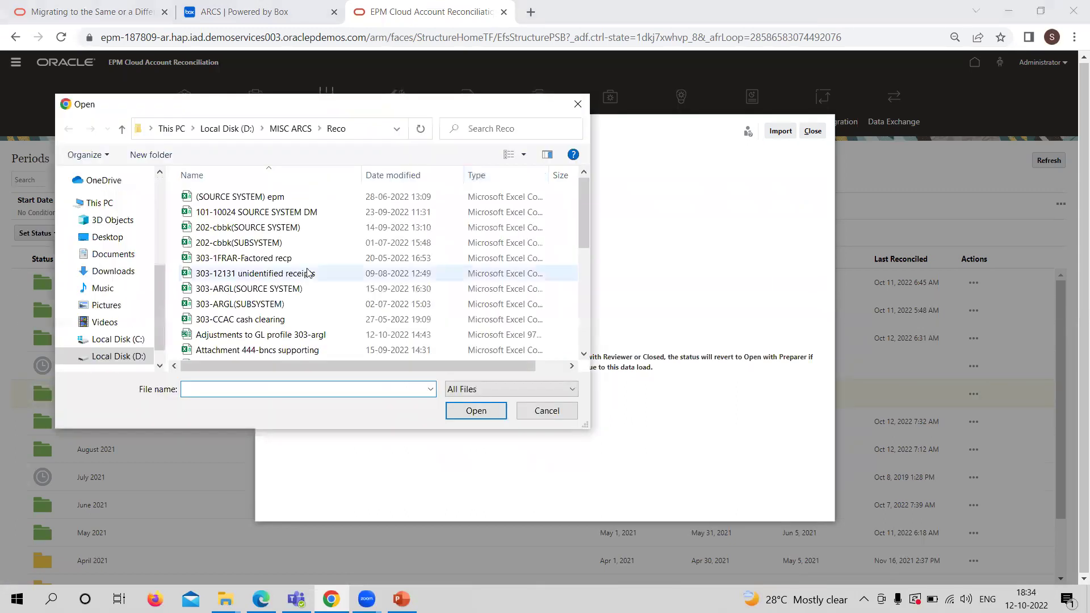
pyautogui.click(240, 304)
pyautogui.click(477, 411)
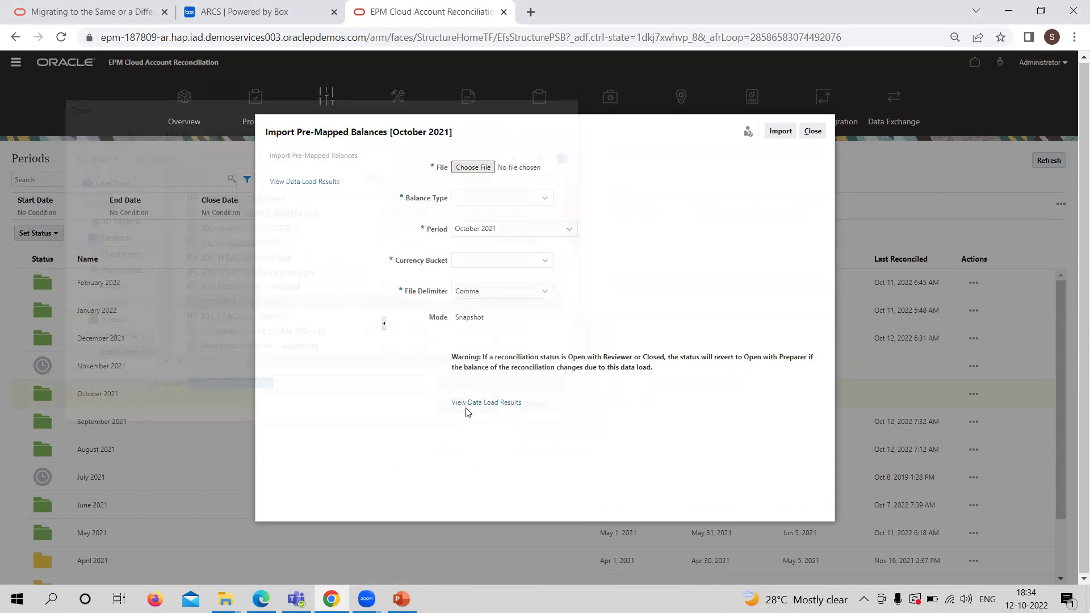
# Step: Import the file as Subsystem balances in the Functional currency bucket
pyautogui.click(543, 202)
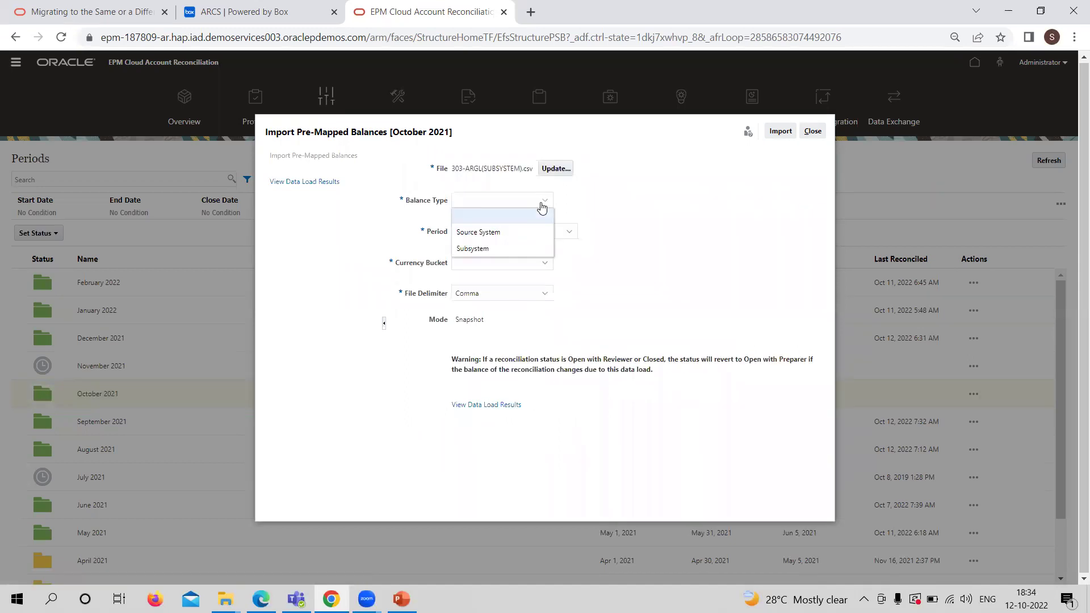
pyautogui.click(507, 248)
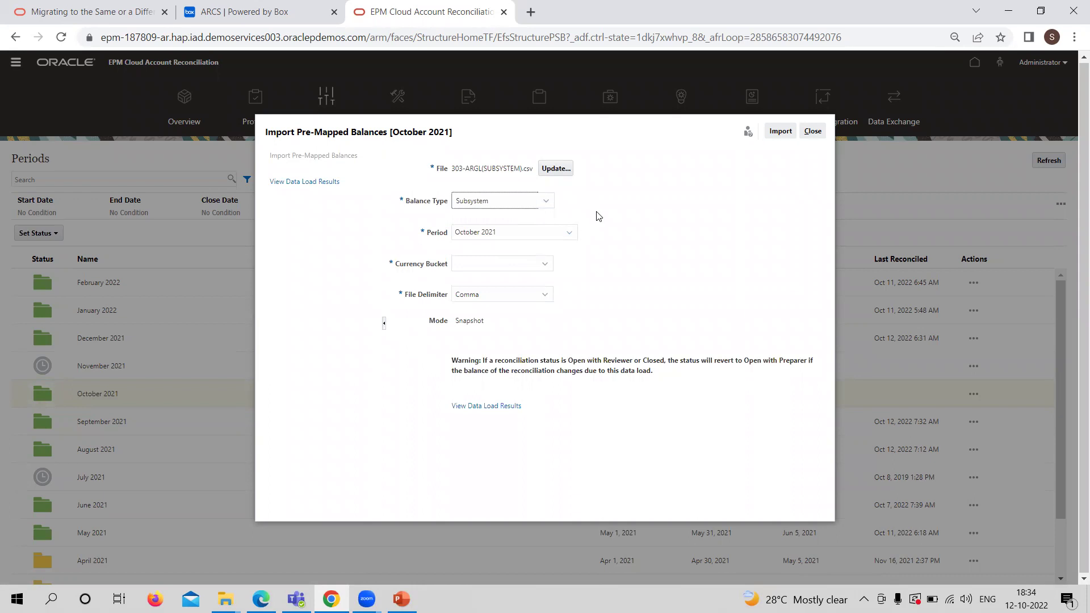
pyautogui.click(516, 263)
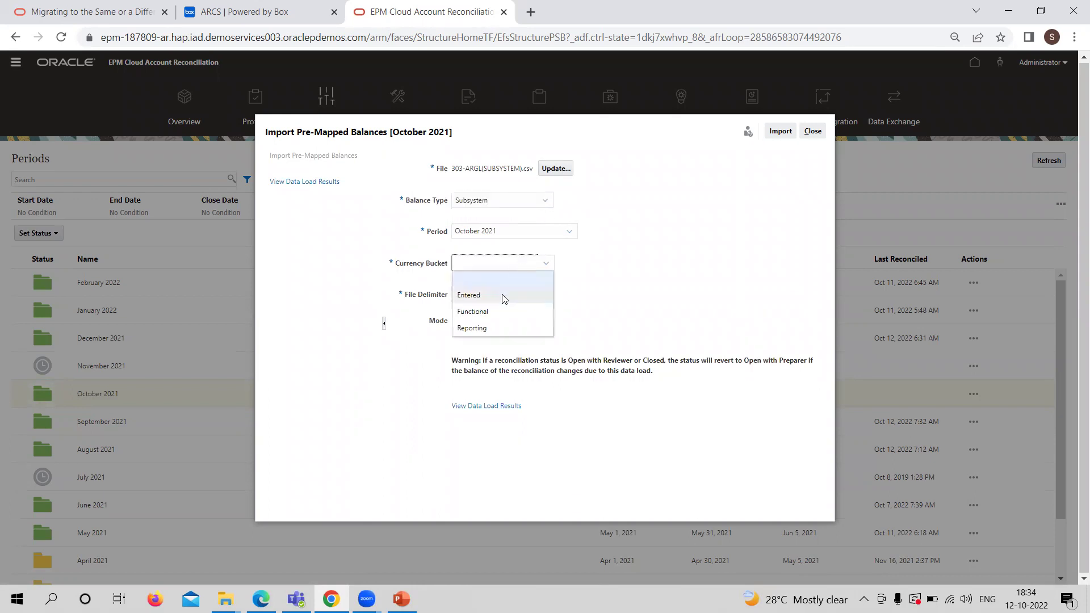
pyautogui.click(501, 311)
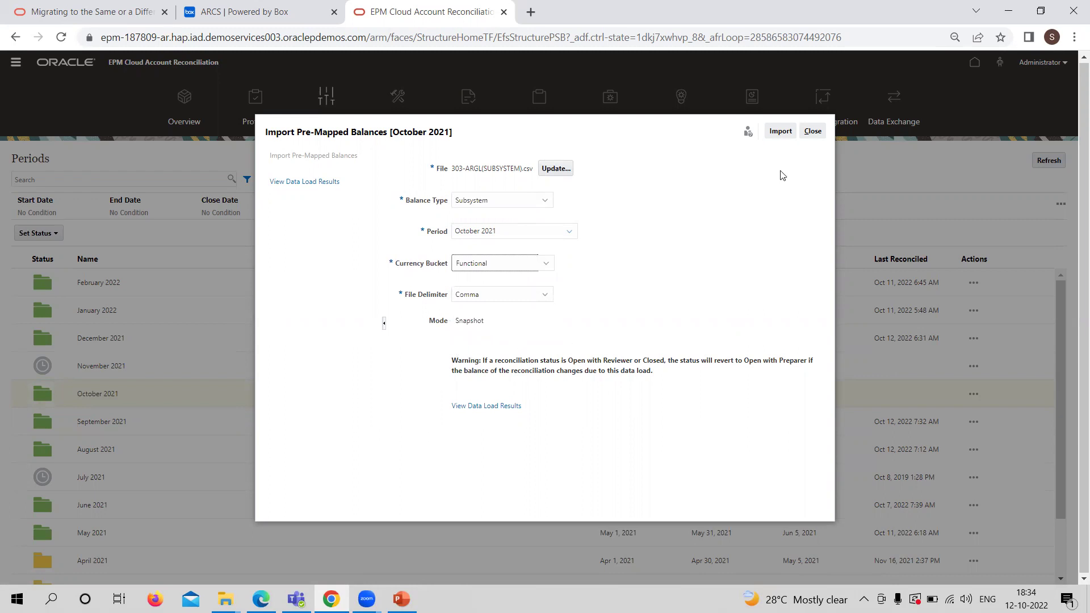
pyautogui.click(781, 131)
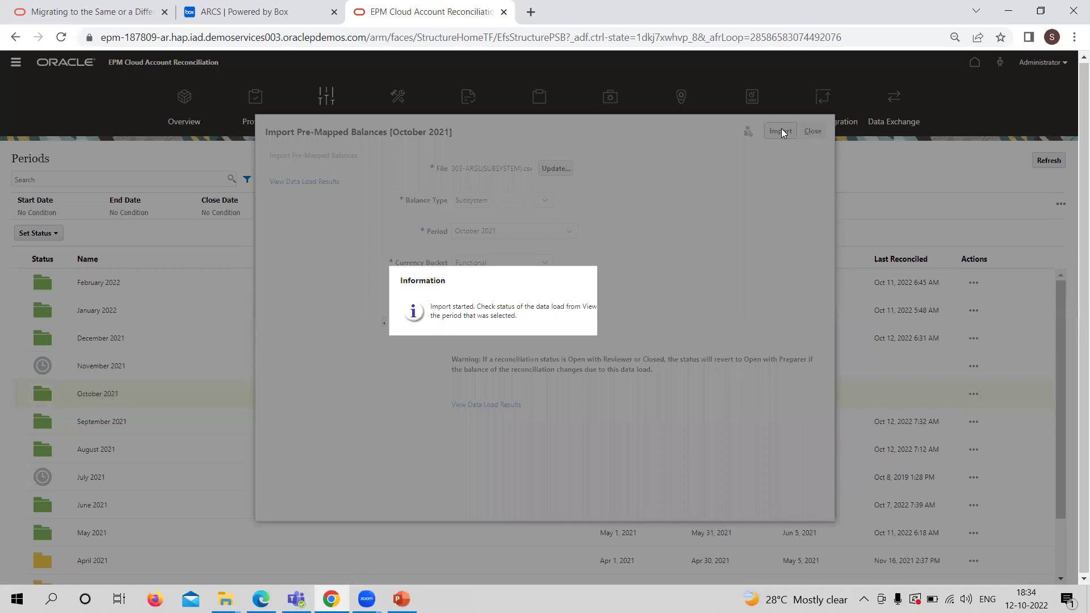
pyautogui.click(675, 350)
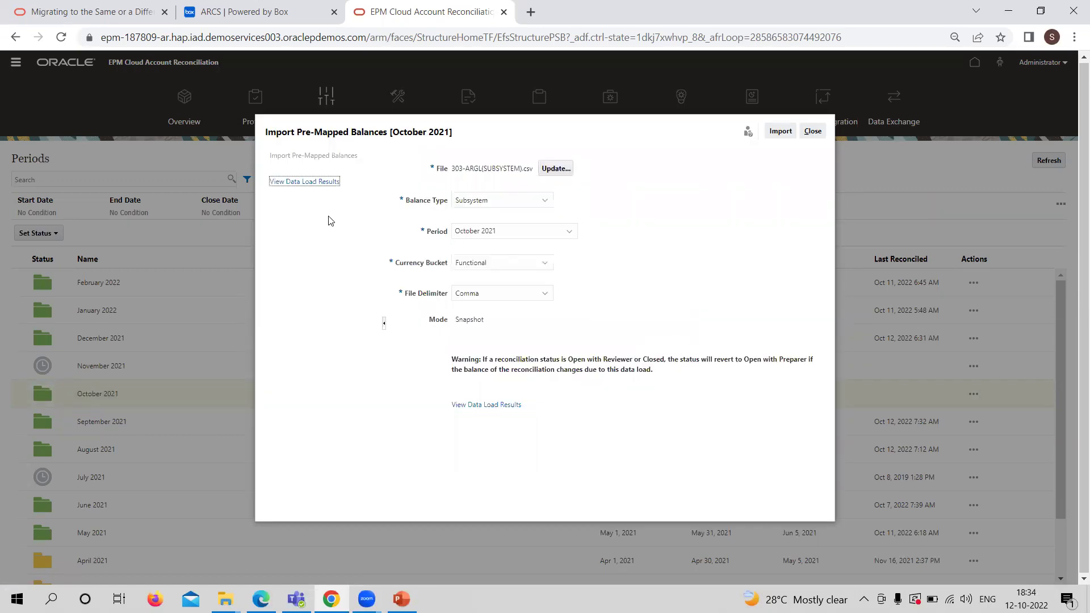
# Step: Refresh the data load results until the Subsystem load shows Completed, then close the import window
pyautogui.click(303, 182)
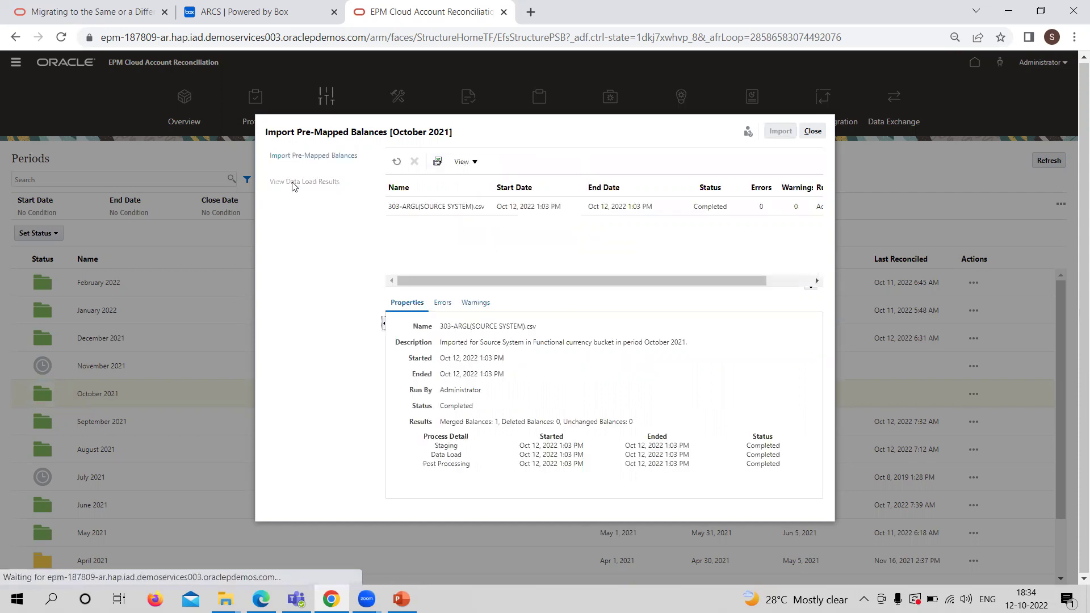
pyautogui.click(396, 162)
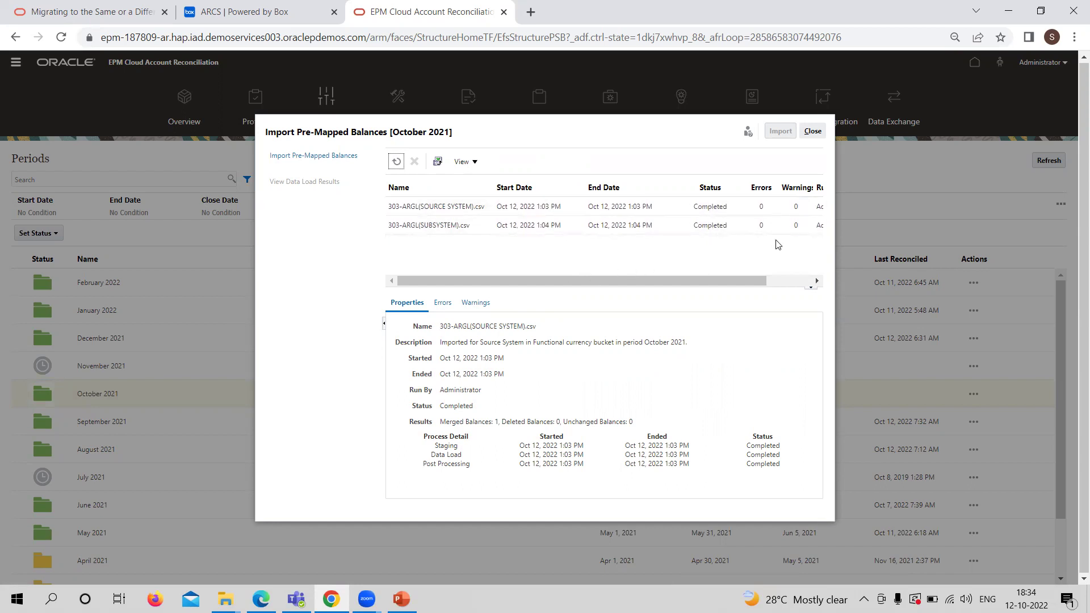
pyautogui.click(813, 132)
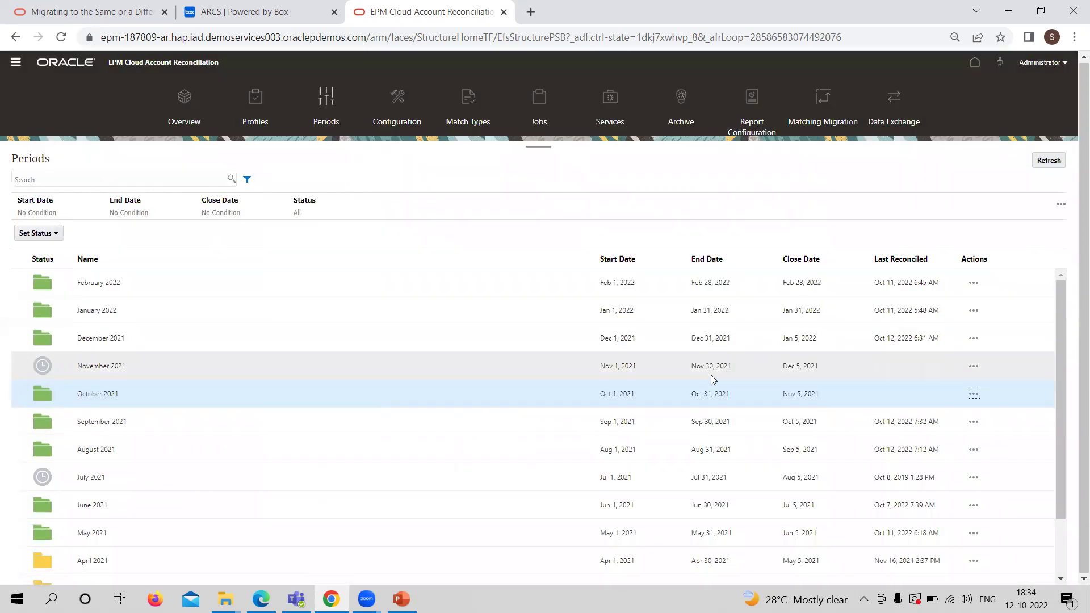
# Step: Search Profiles for 303-argl and select the Accounts Receivable General Ledger profile
pyautogui.click(257, 103)
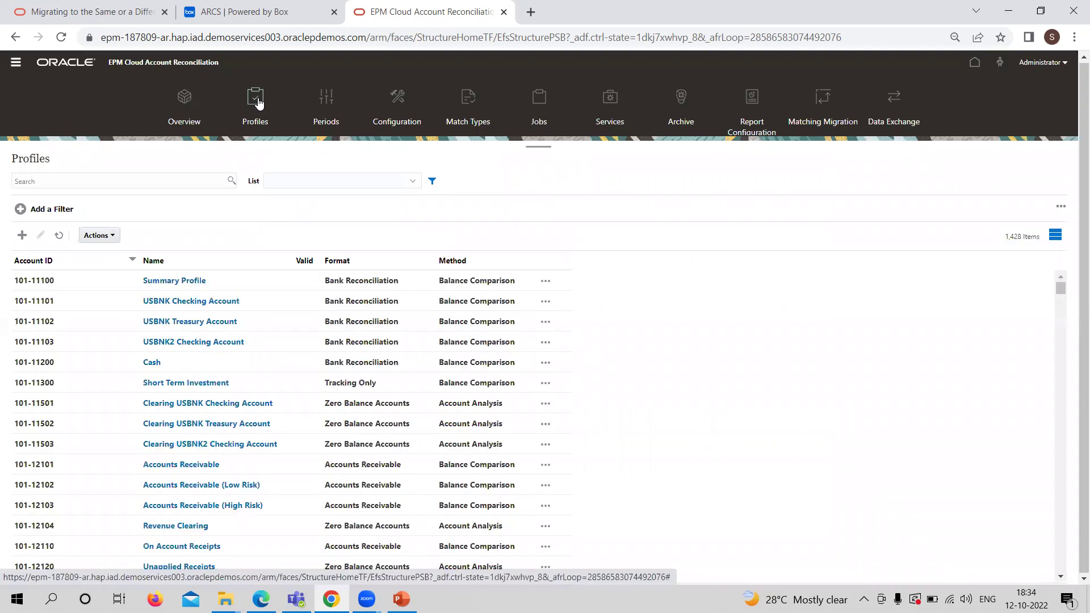
pyautogui.click(190, 179)
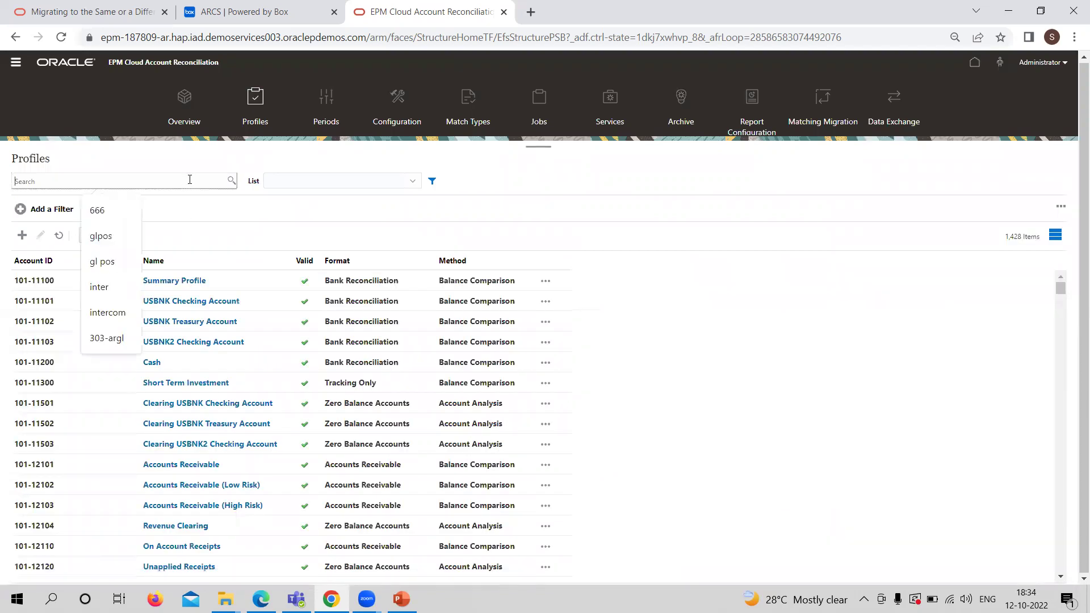
pyautogui.click(107, 339)
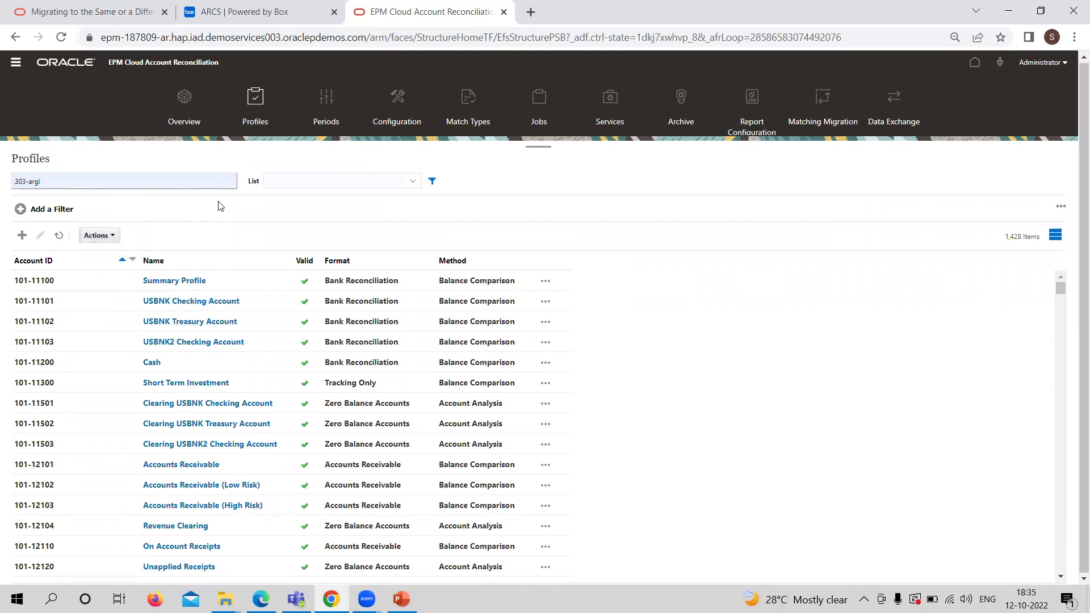
pyautogui.press('Return')
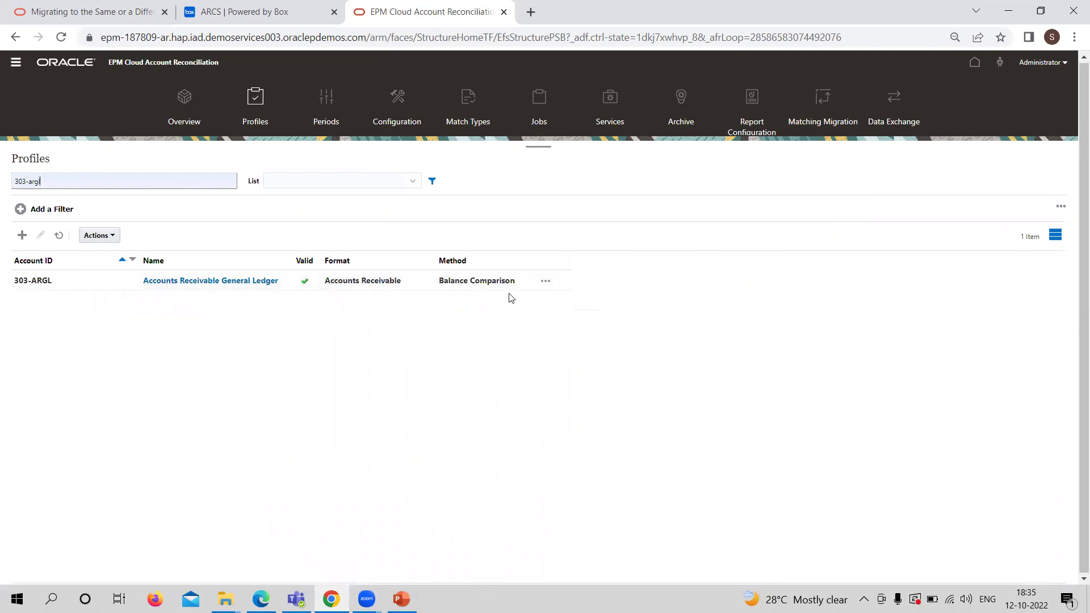
pyautogui.click(102, 279)
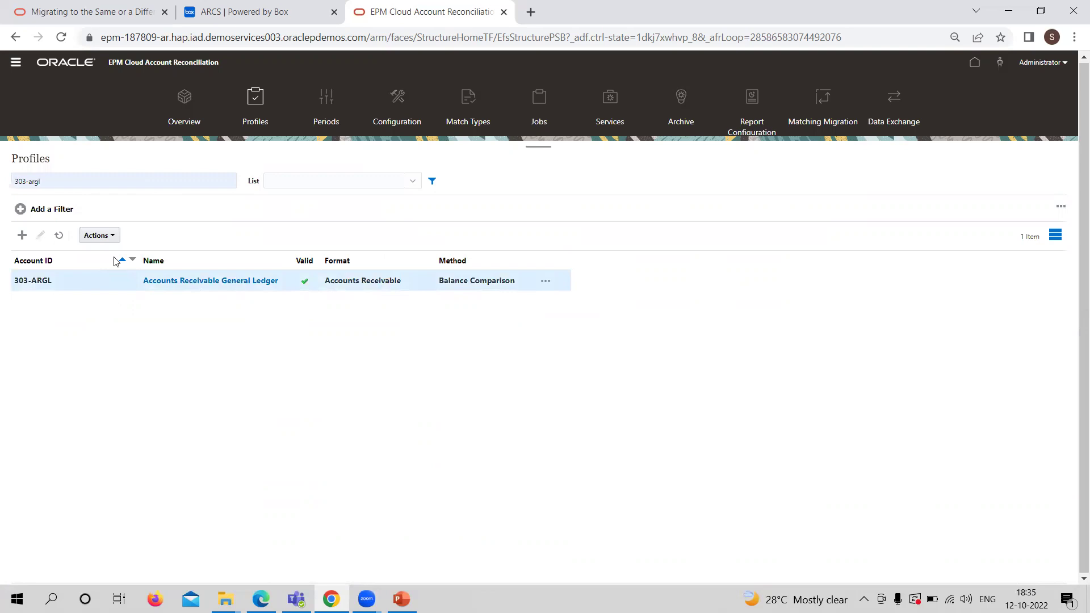
# Step: Create an October 2021 reconciliation from the 303-ARGL profile and dismiss the results
pyautogui.click(111, 235)
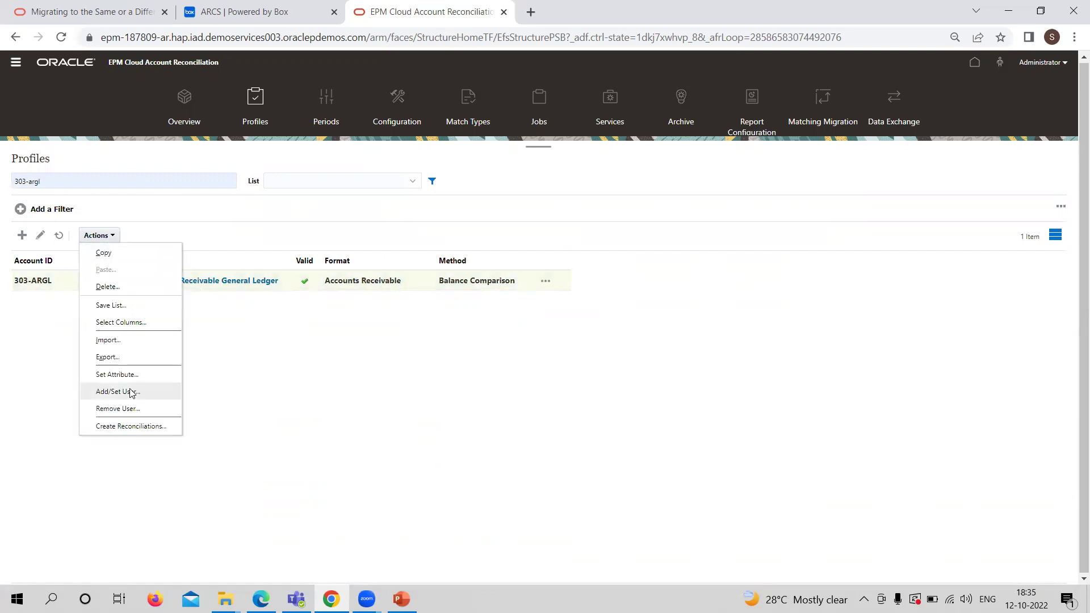
pyautogui.click(129, 426)
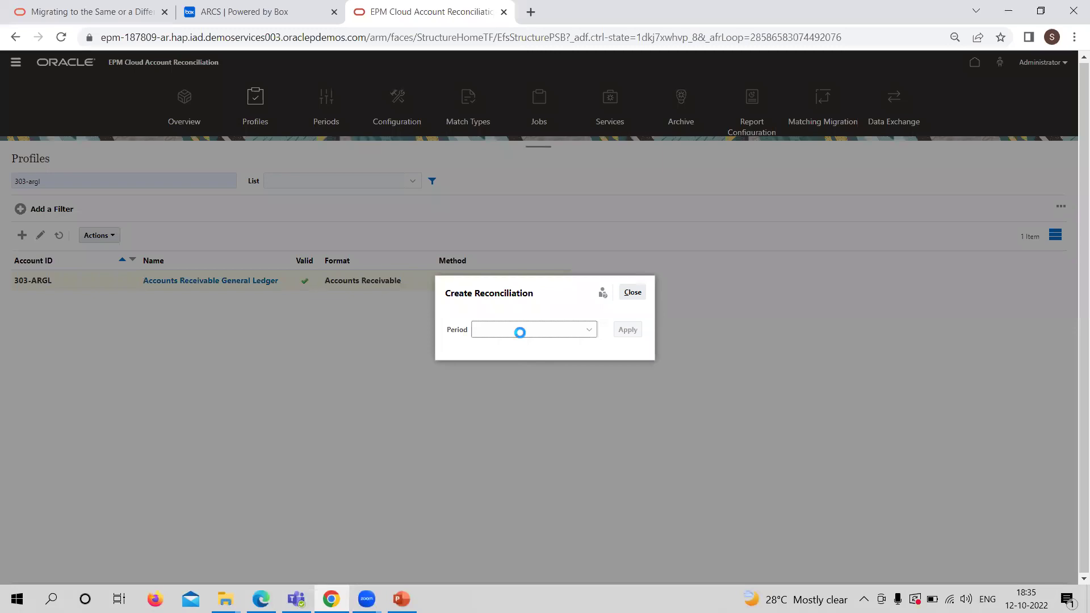
pyautogui.click(522, 332)
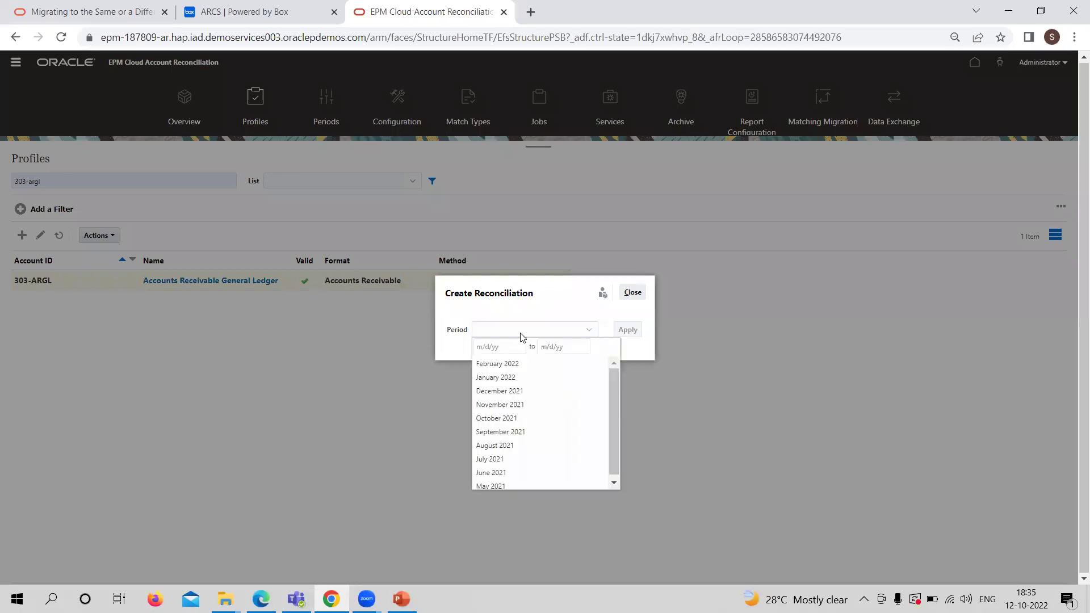
pyautogui.click(497, 418)
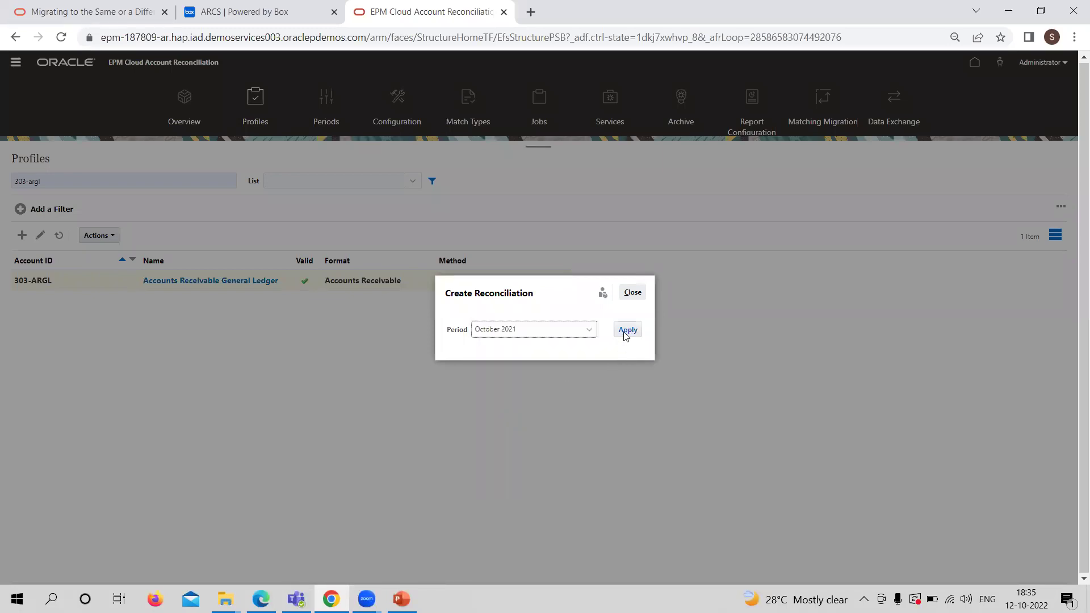
pyautogui.click(626, 329)
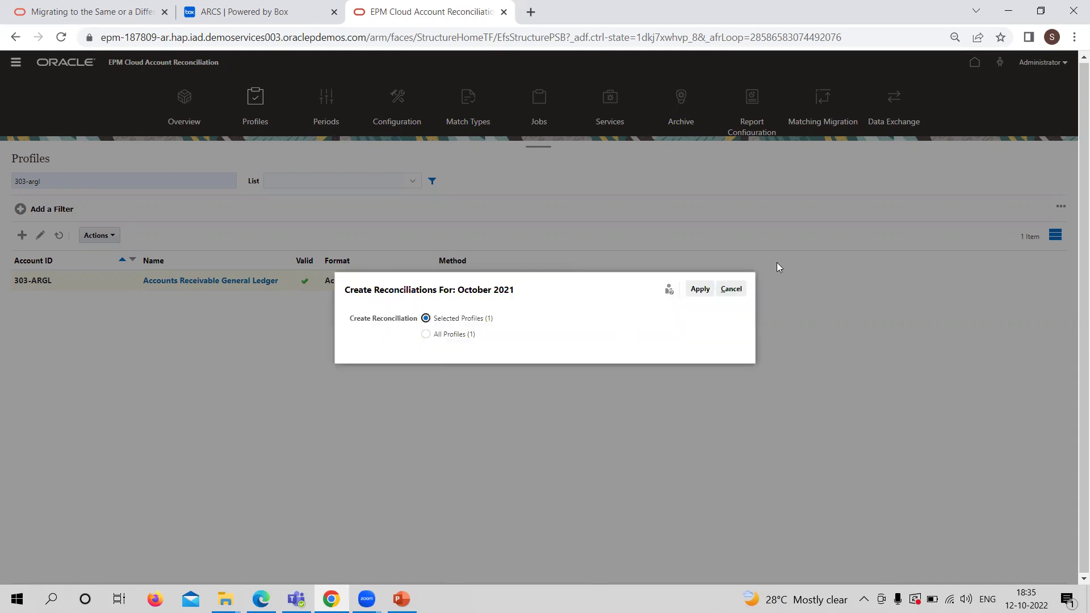
pyautogui.click(698, 292)
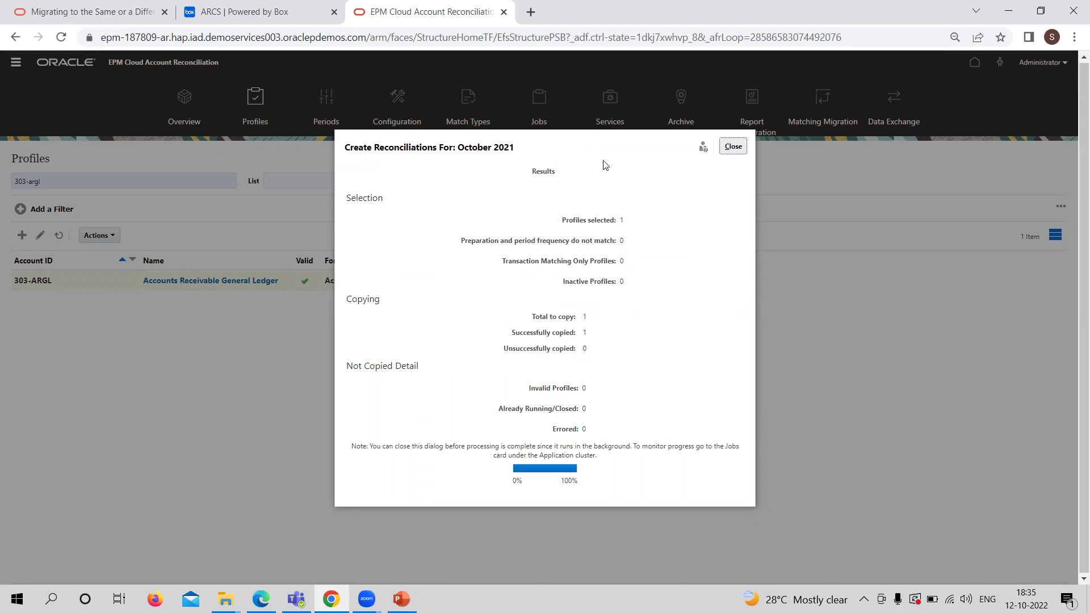
pyautogui.click(733, 148)
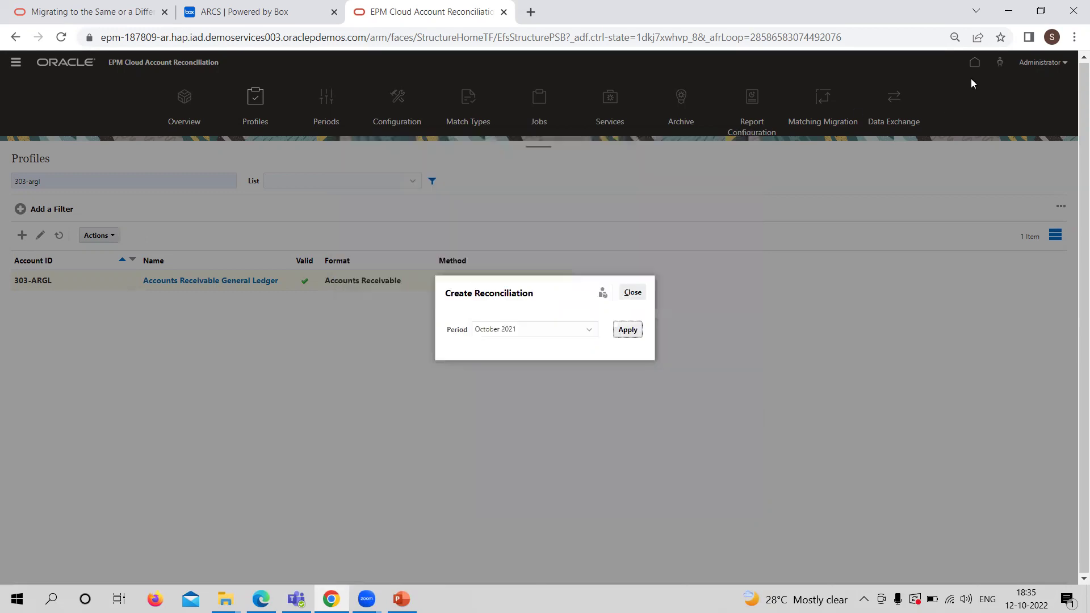
pyautogui.click(632, 292)
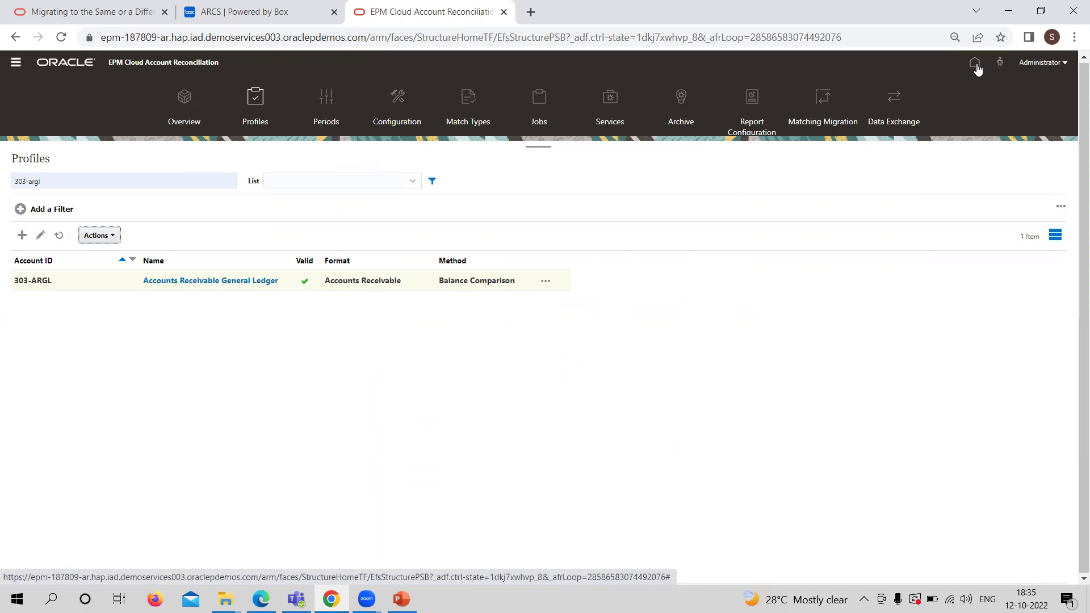
# Step: Filter the Reconciliations list to October 2021 instead of September 2021
pyautogui.click(976, 63)
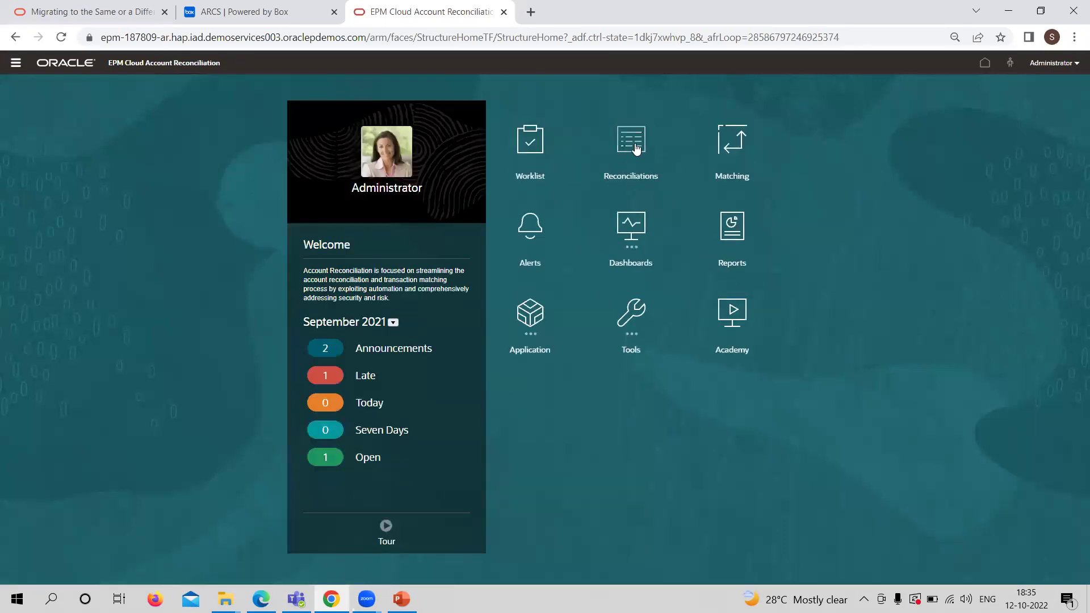
pyautogui.click(635, 149)
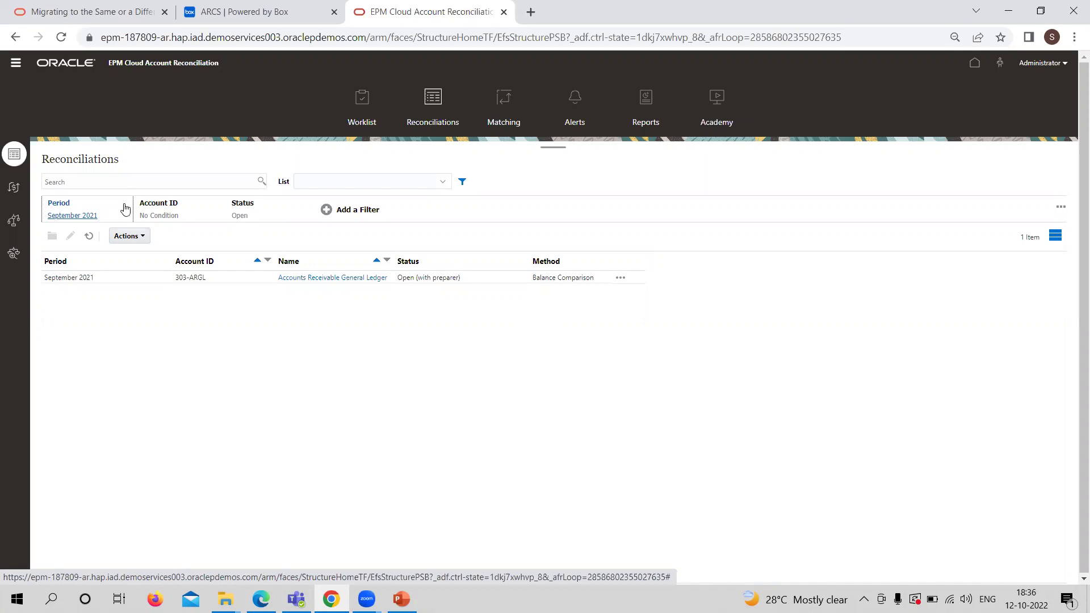
pyautogui.click(89, 216)
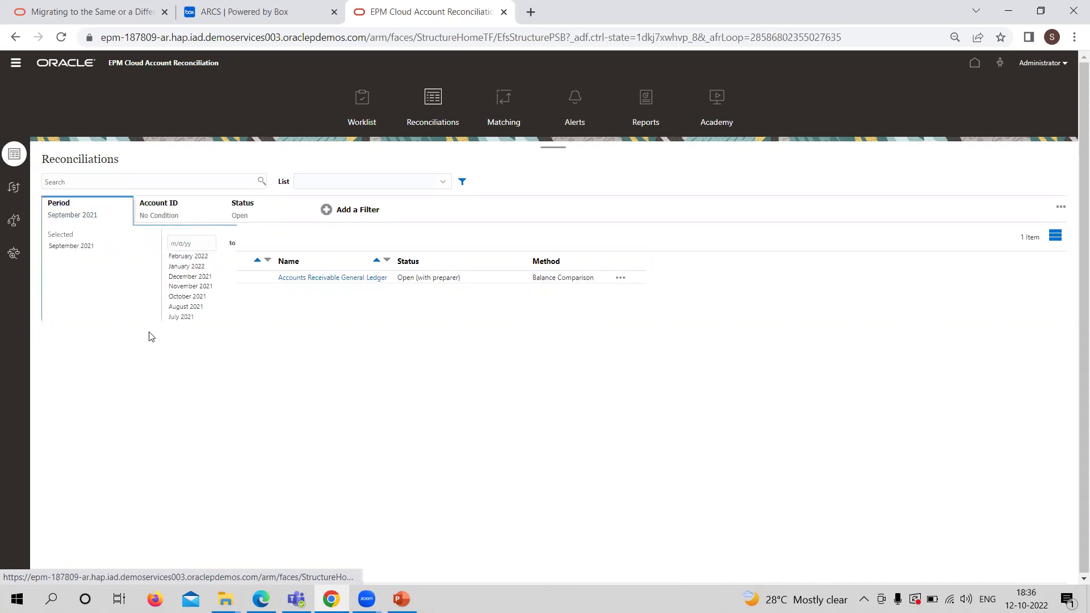
pyautogui.doubleClick(105, 247)
pyautogui.doubleClick(188, 297)
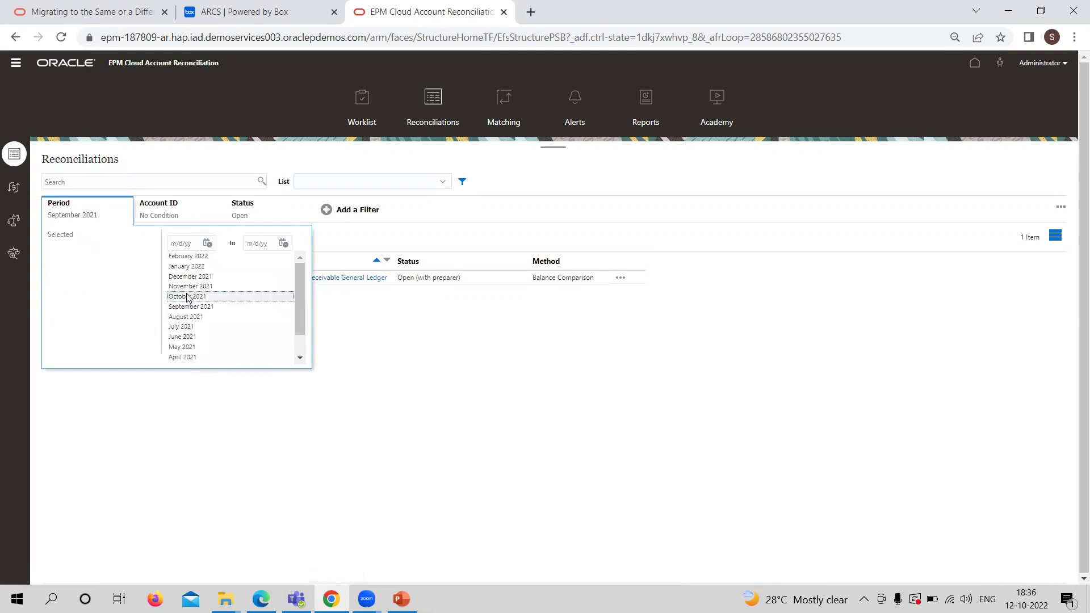
pyautogui.click(452, 345)
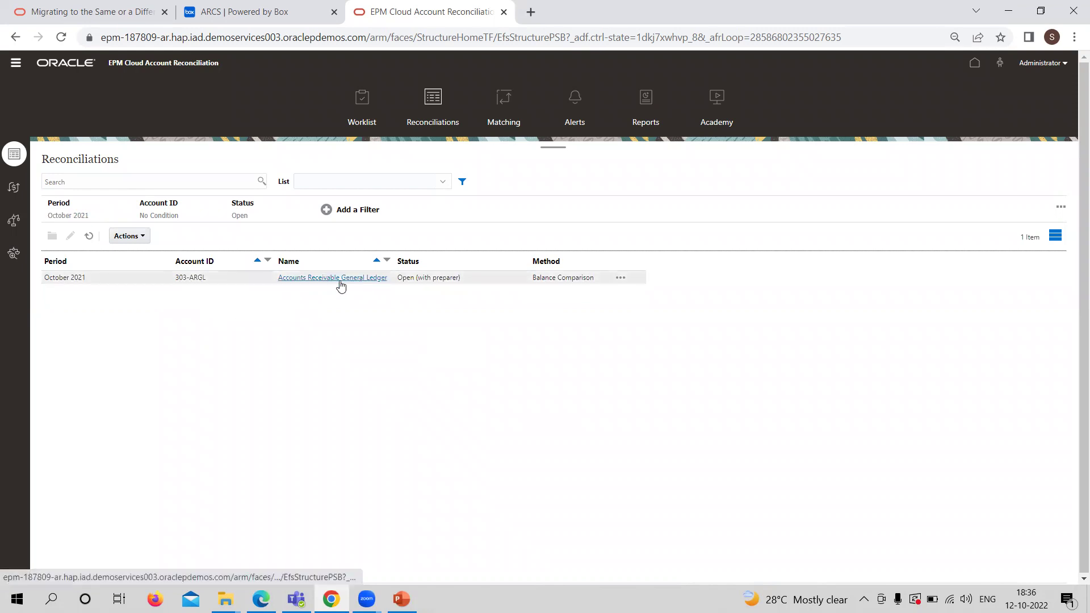
# Step: Open the 303-ARGL reconciliation (GL 50,000 vs subsidiary 45,000), then return to the slideshow
pyautogui.click(339, 279)
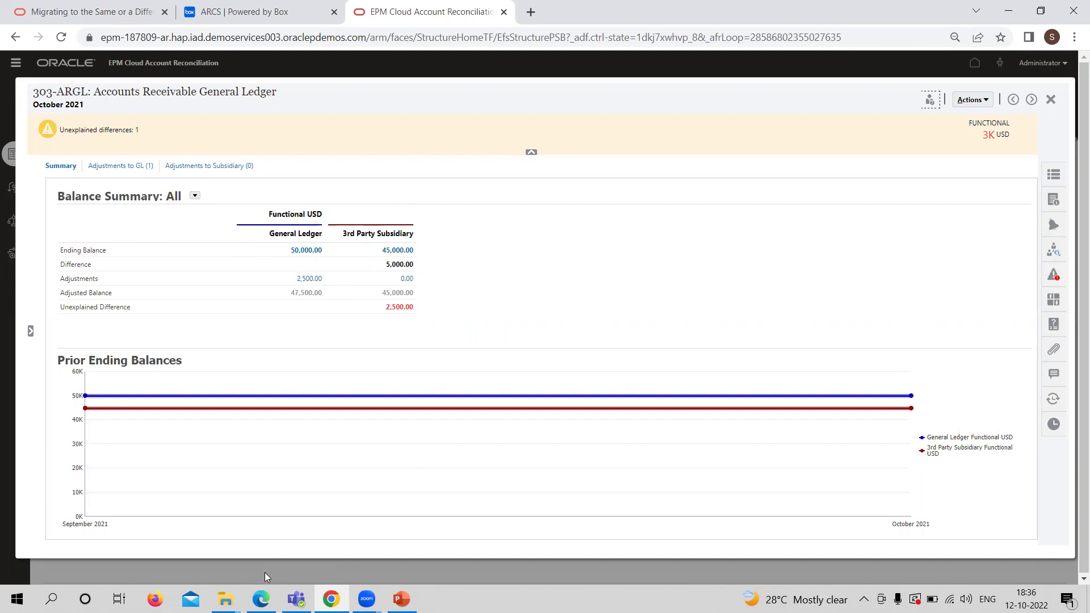
pyautogui.click(226, 599)
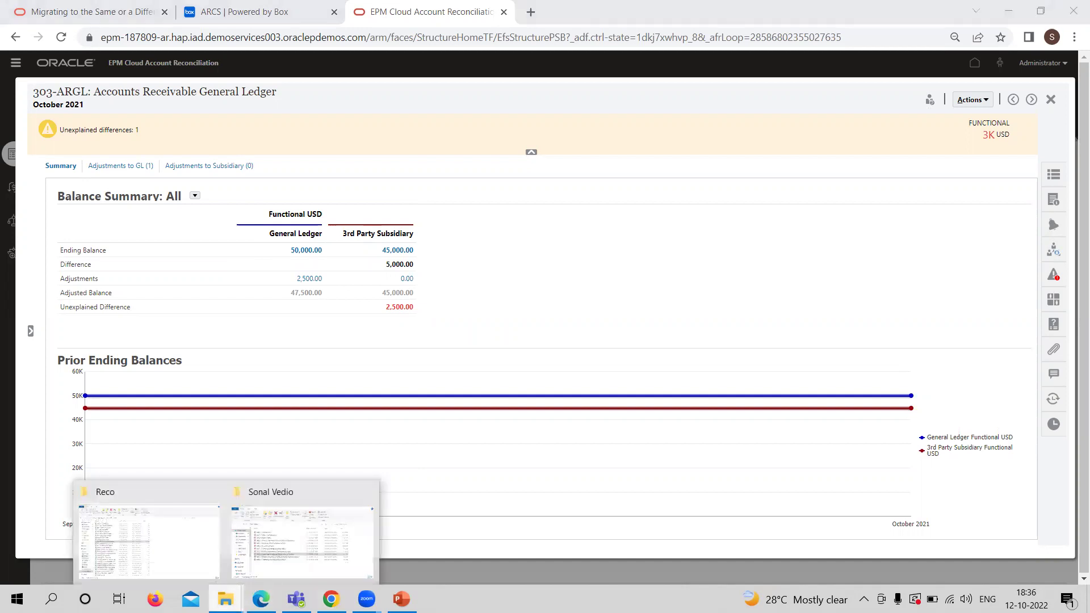
pyautogui.click(401, 599)
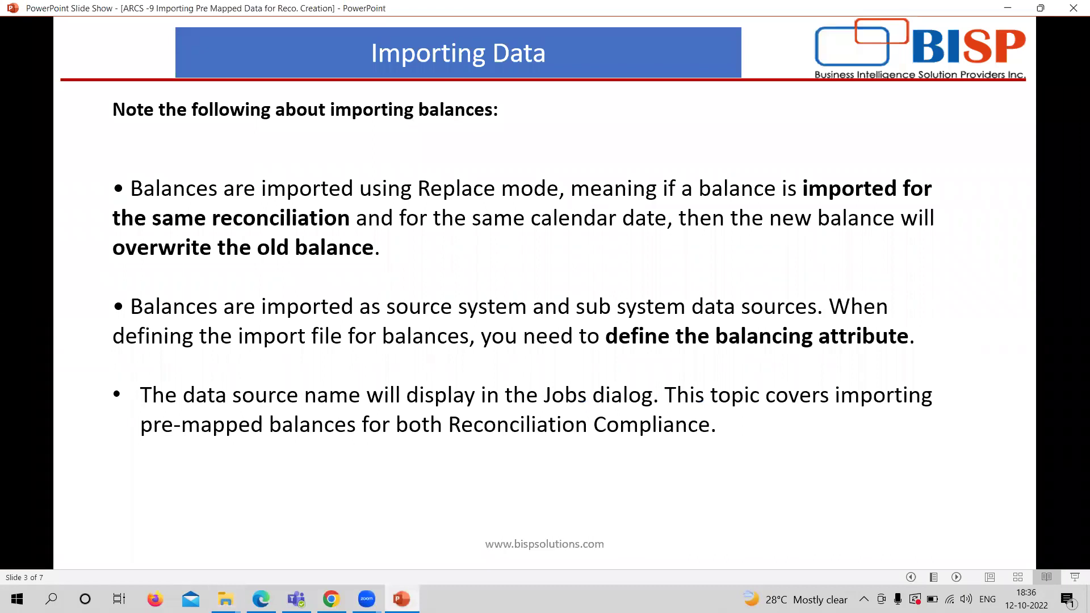
# Step: Advance two slides to the Import Pre-Mapped Balances slide, then bring the Reco folder forward
pyautogui.press('Right')
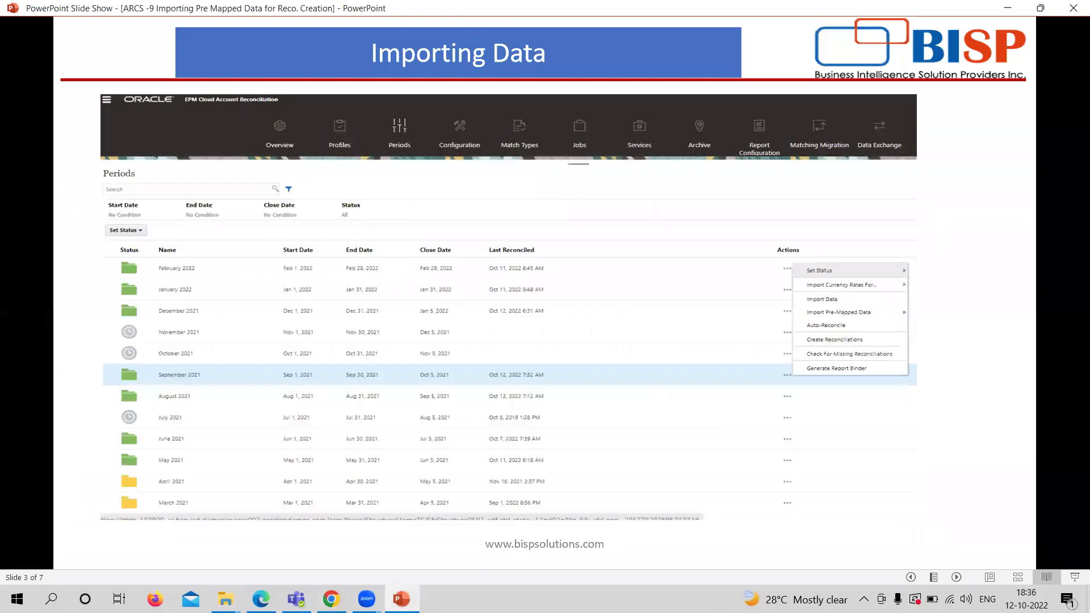
pyautogui.press('Right')
pyautogui.press('Right')
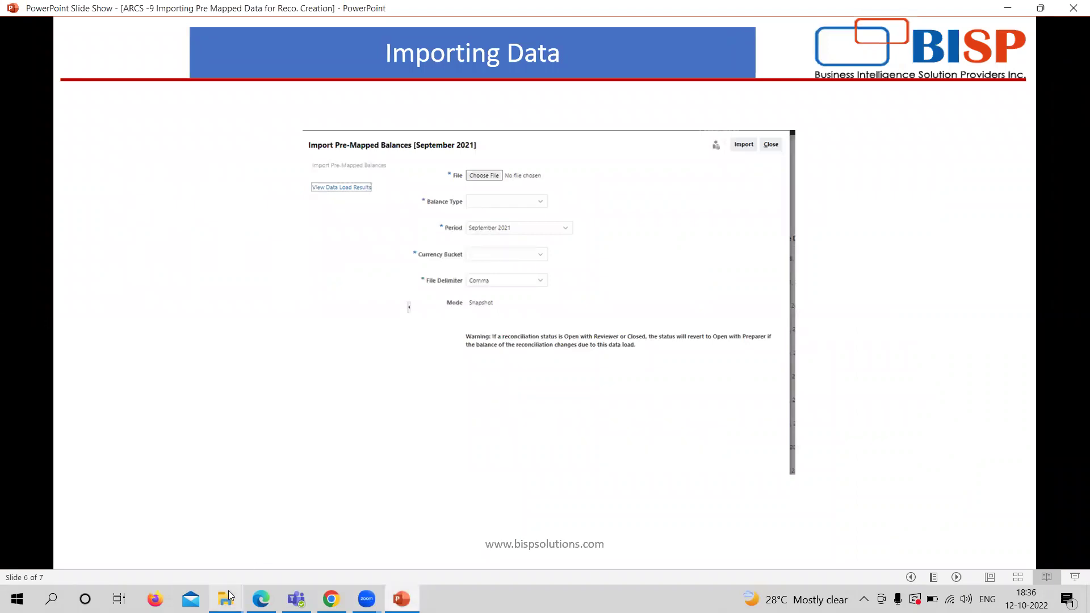
pyautogui.moveTo(225, 598)
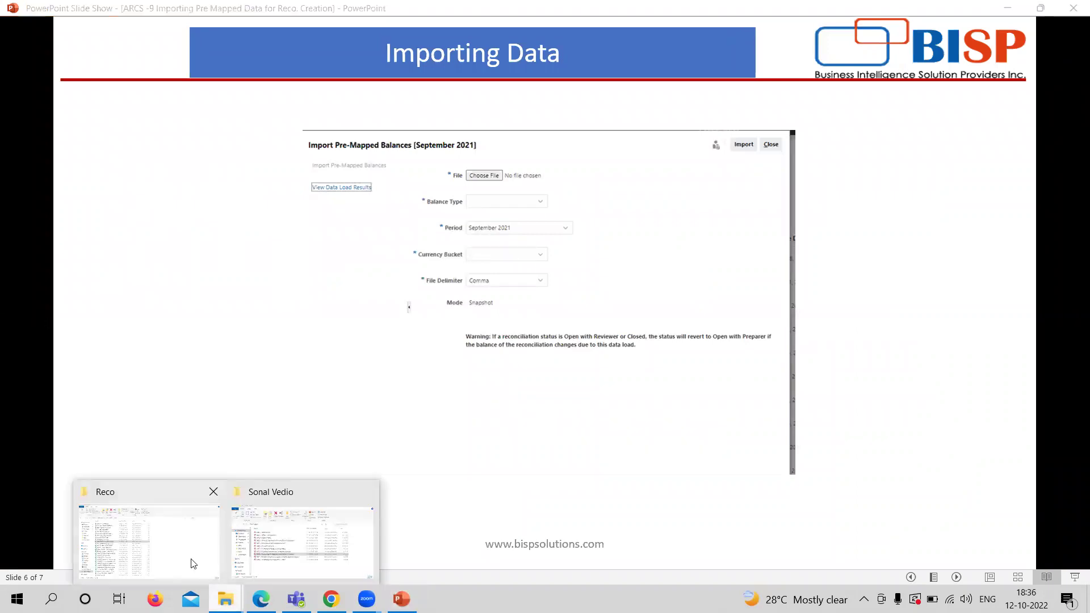
pyautogui.click(201, 546)
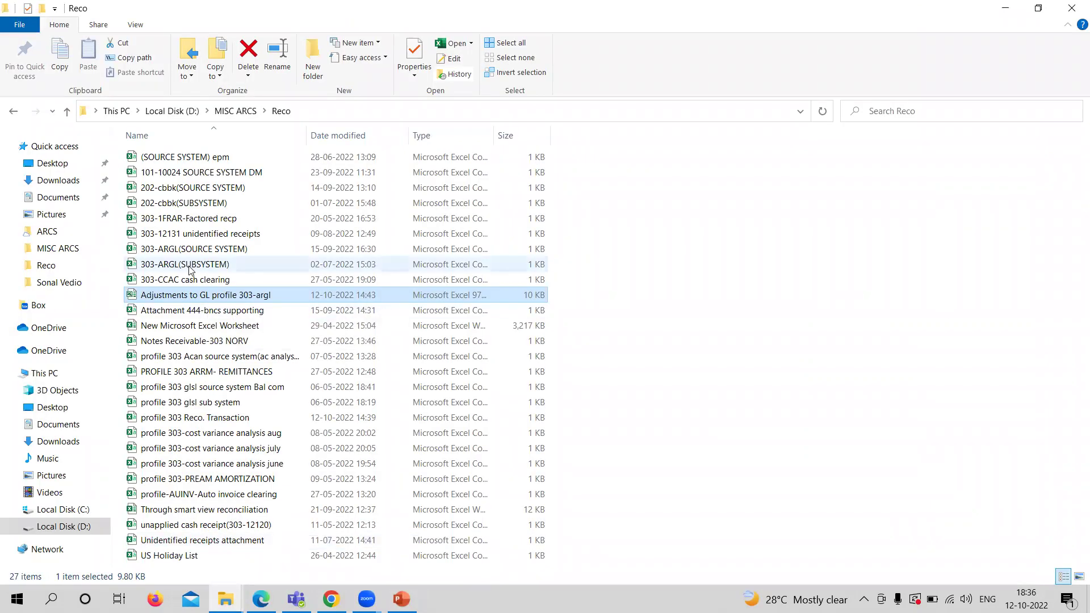
# Step: Open 303-ARGL(SOURCE SYSTEM) maximized and widen columns A and B to show 303-ARGL, USD, 50000
pyautogui.doubleClick(179, 249)
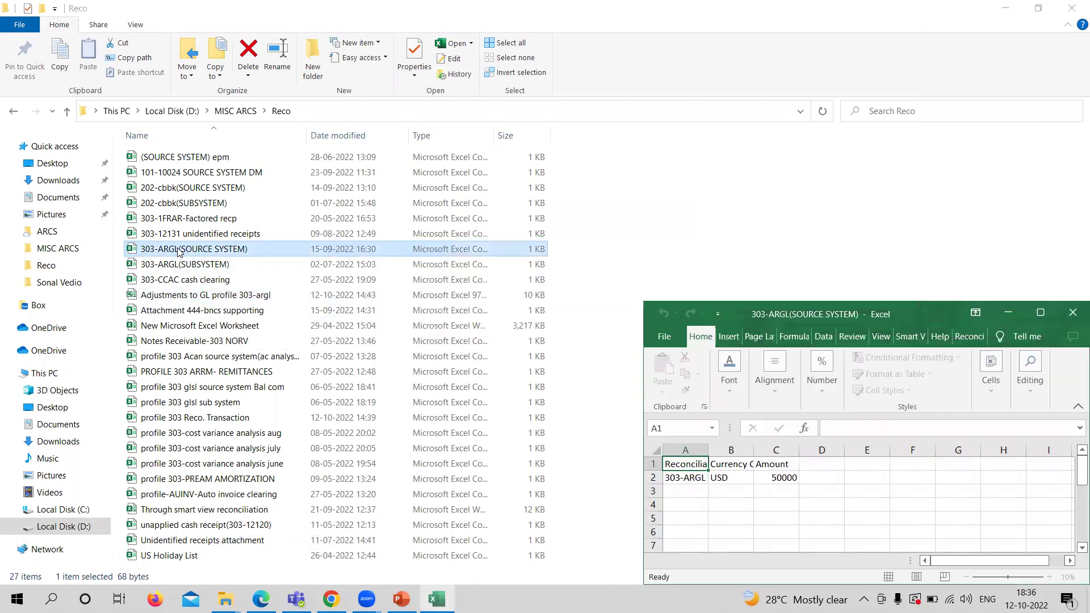
pyautogui.click(1046, 312)
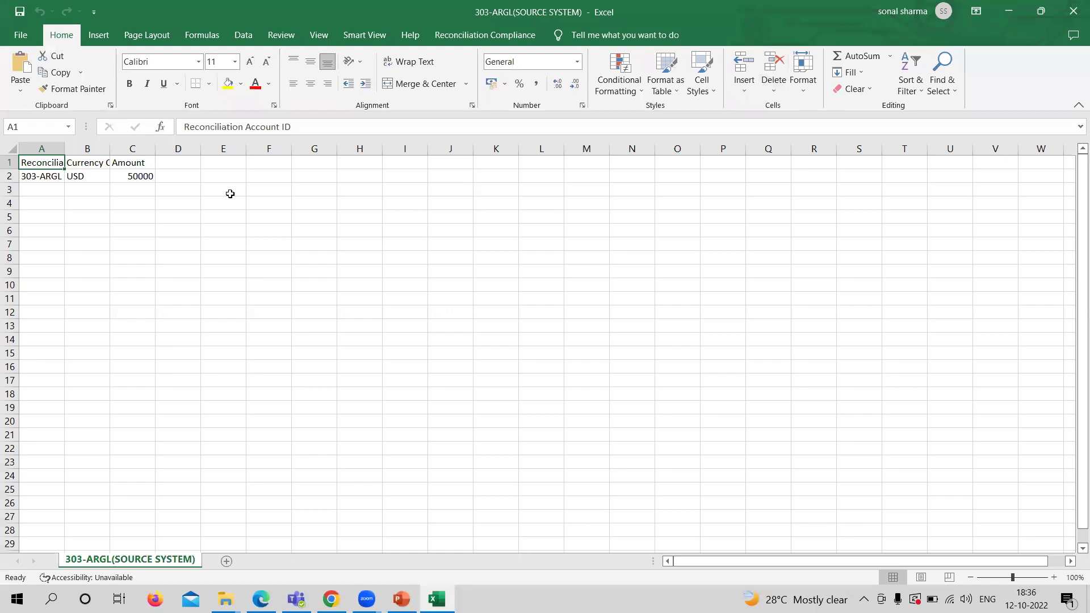
pyautogui.moveTo(64, 150); pyautogui.dragTo(107, 152)
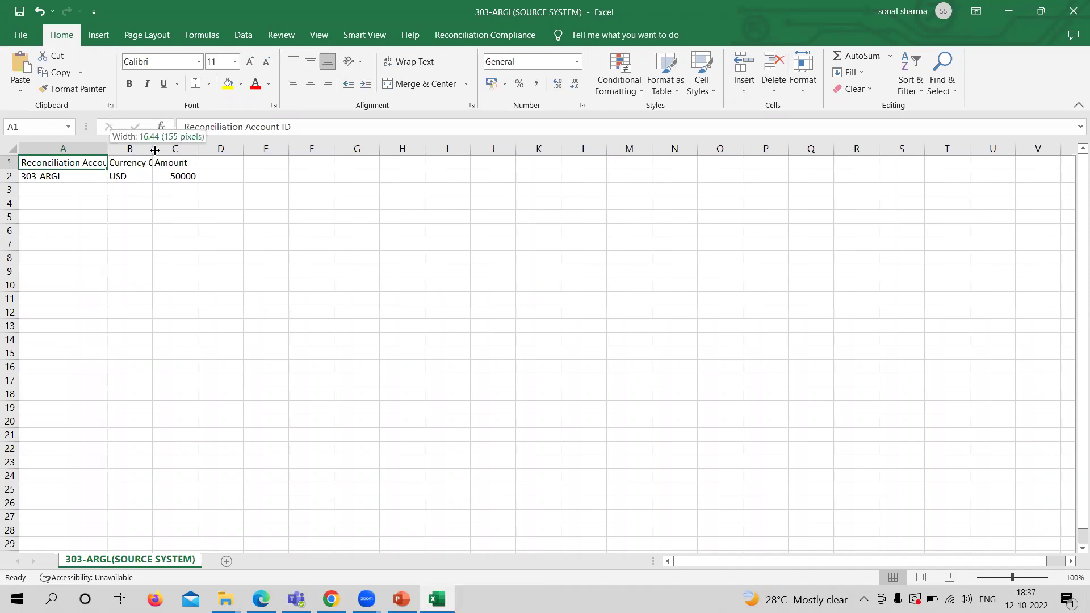
pyautogui.moveTo(111, 152); pyautogui.dragTo(153, 152)
pyautogui.click(79, 176)
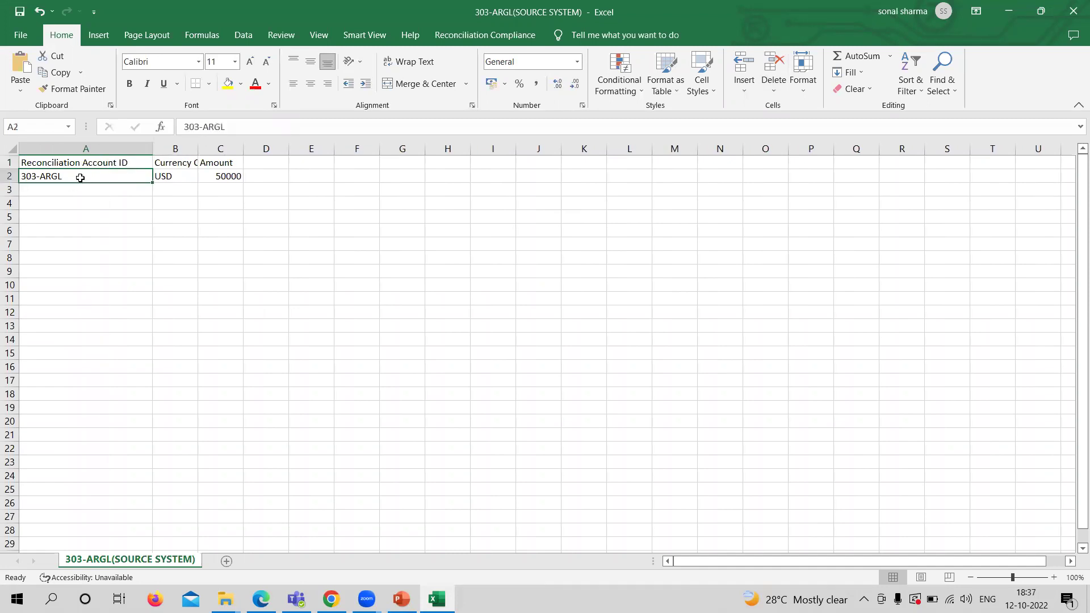
pyautogui.click(167, 176)
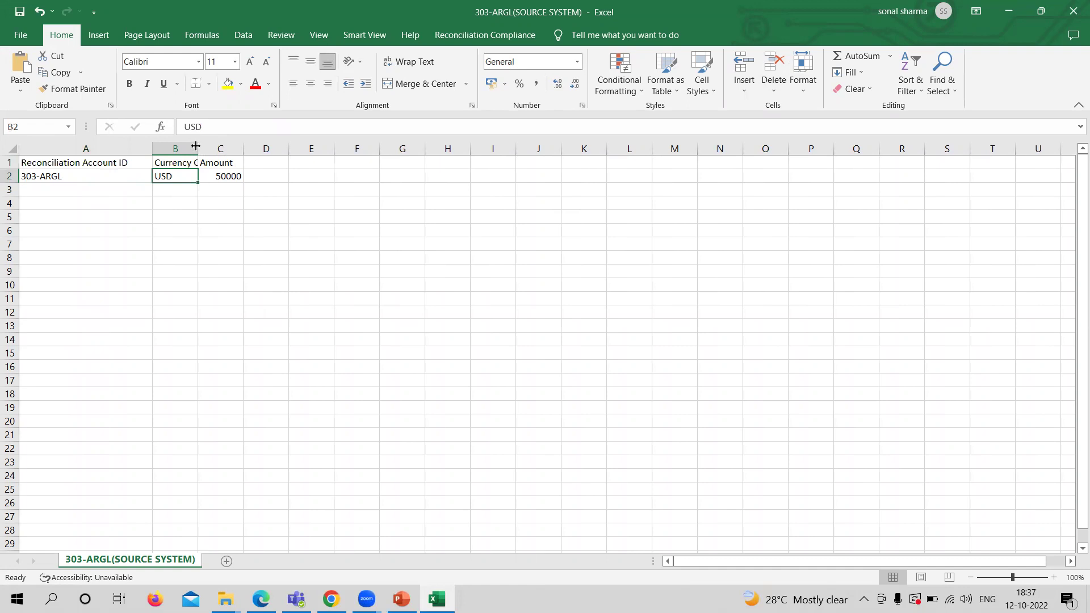
pyautogui.moveTo(197, 148); pyautogui.dragTo(233, 148)
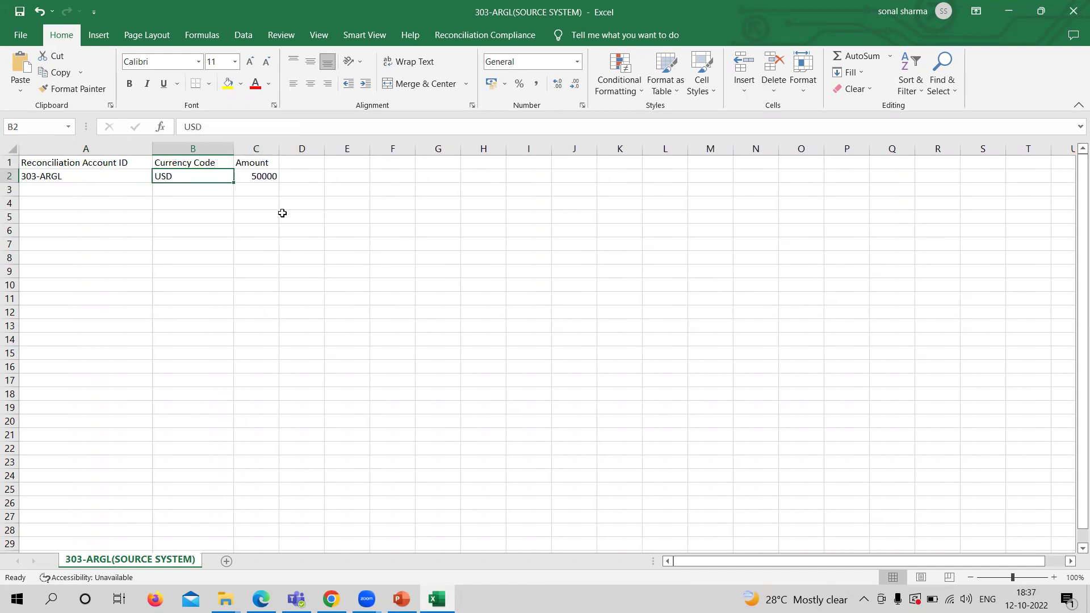
# Step: Close the workbook without saving and return to the October 2021 reconciliation in Chrome
pyautogui.click(1074, 10)
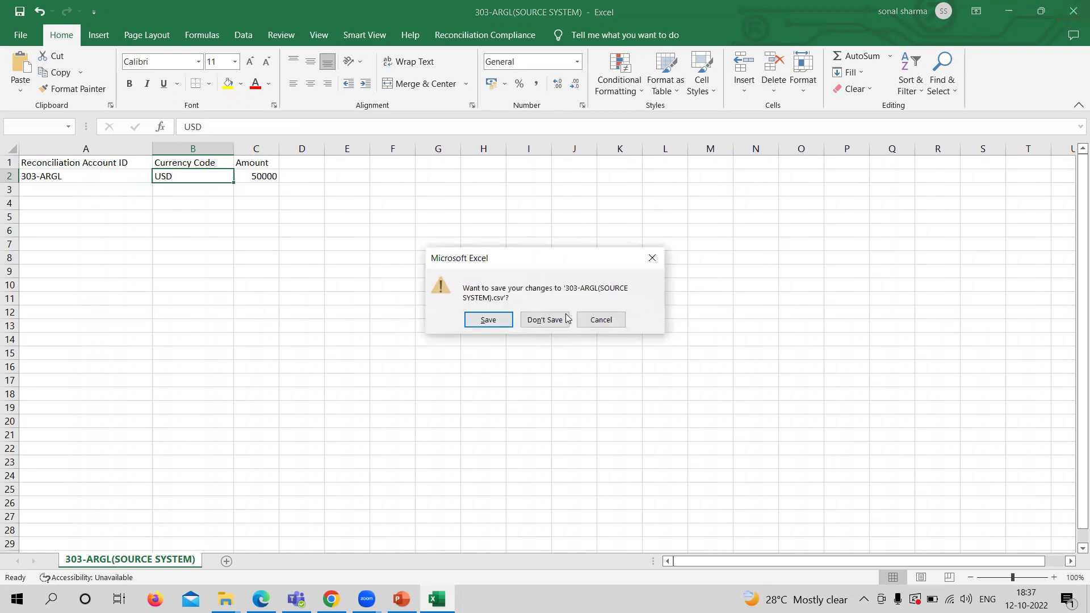
pyautogui.click(544, 319)
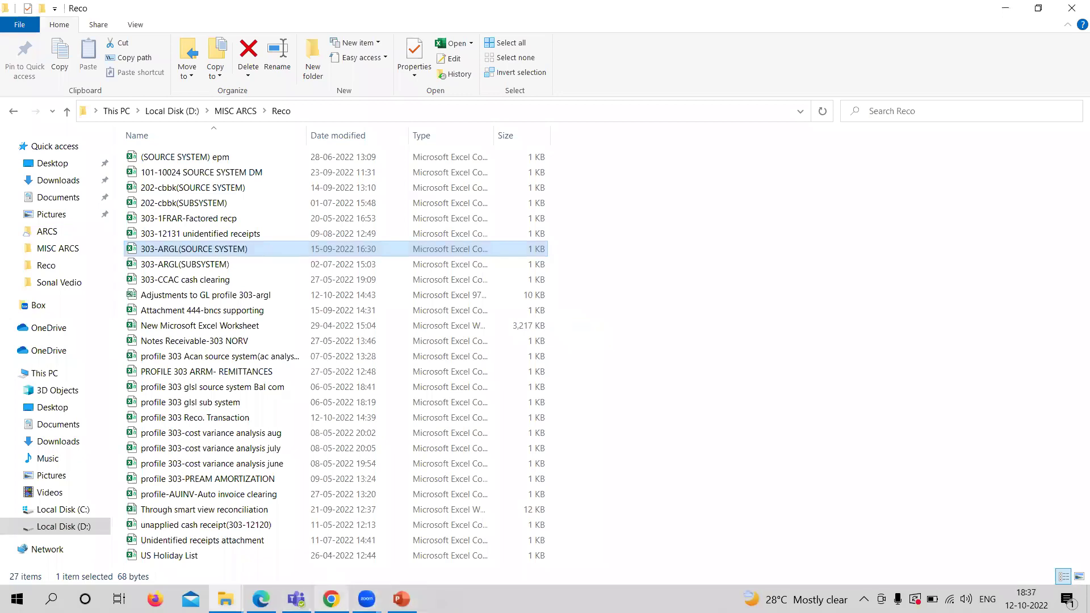
pyautogui.click(330, 599)
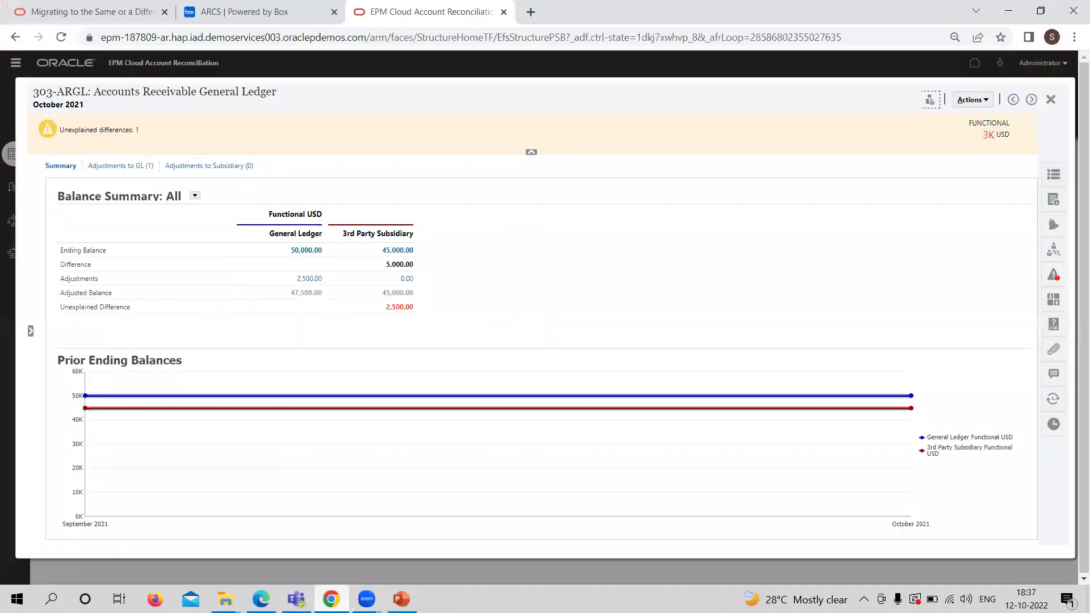